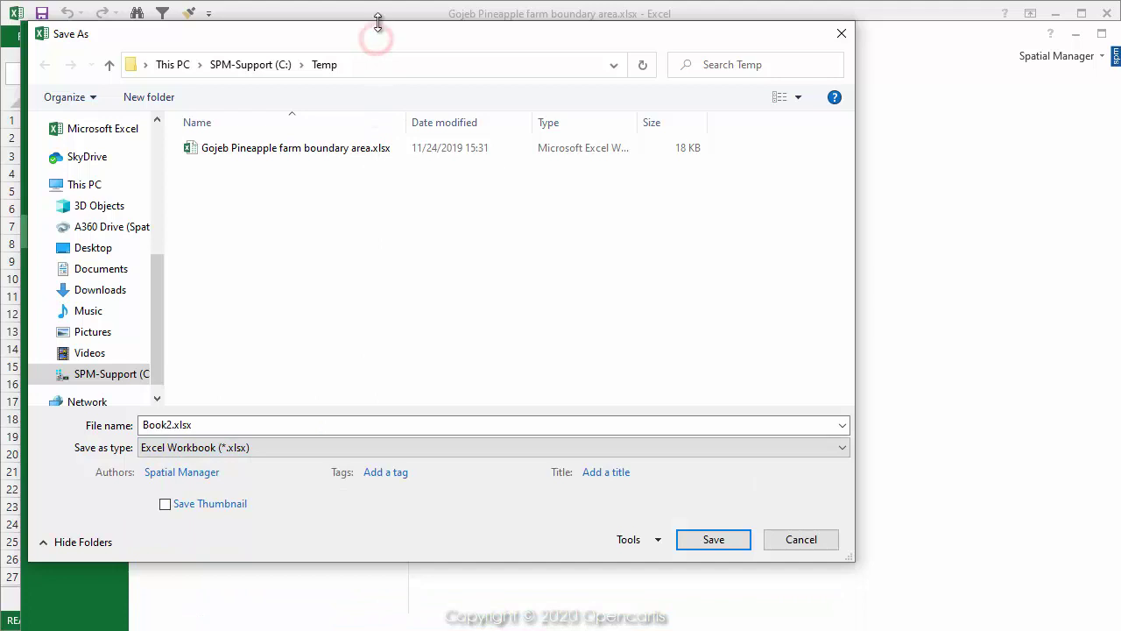
- Save the workbook in the Temp folder as a comma-delimited CSV file named Test, keeping that format
left_click(243, 433)
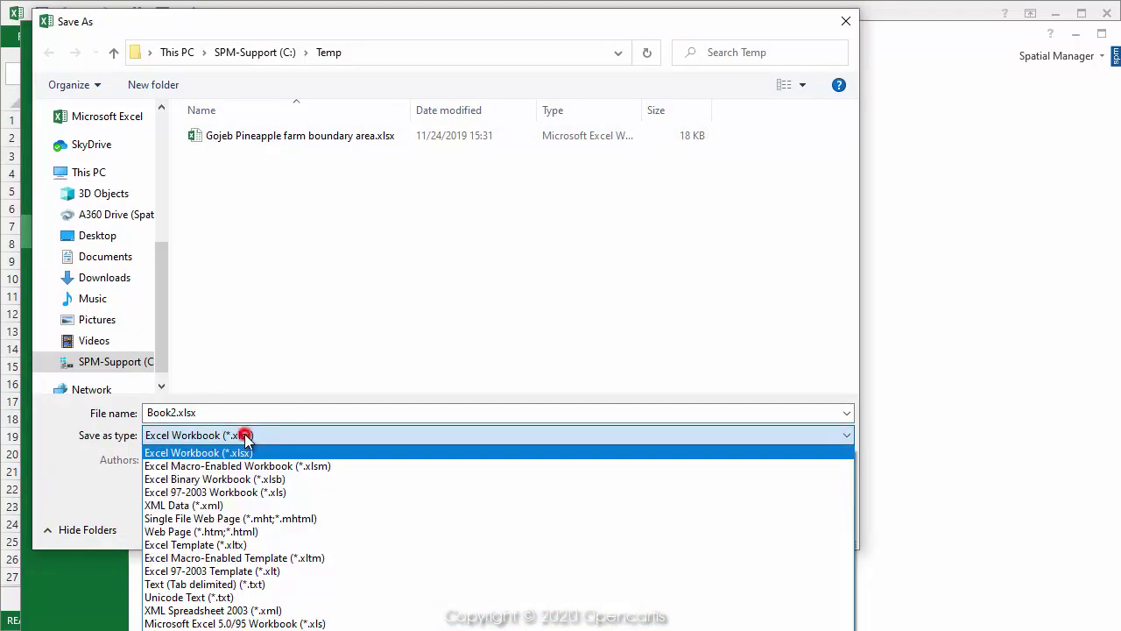
left_click(241, 629)
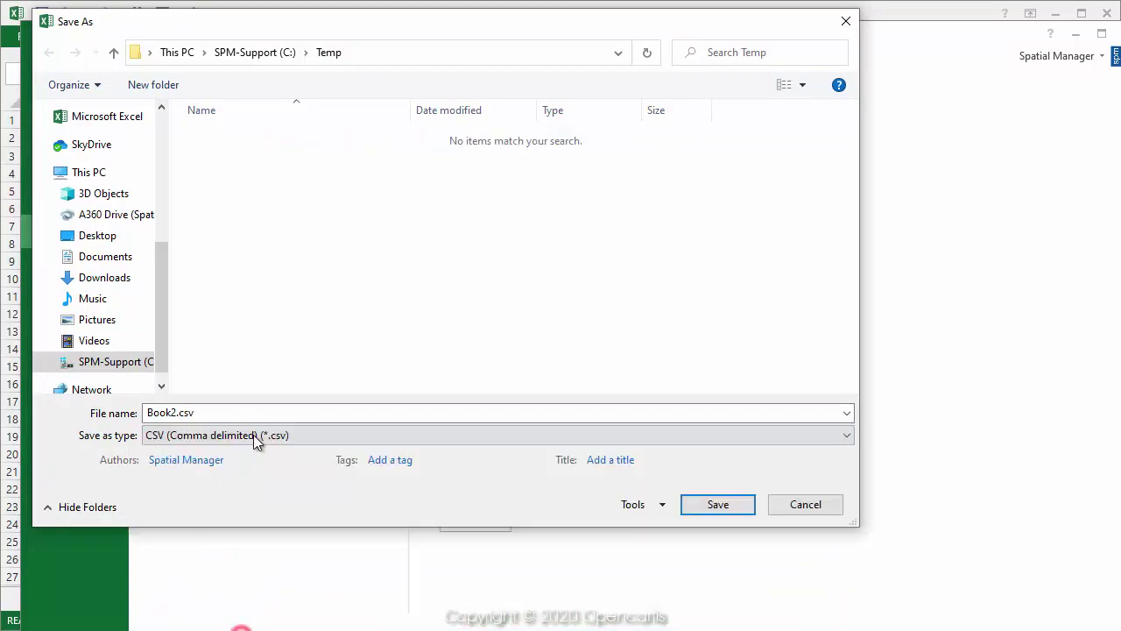
left_click(231, 410)
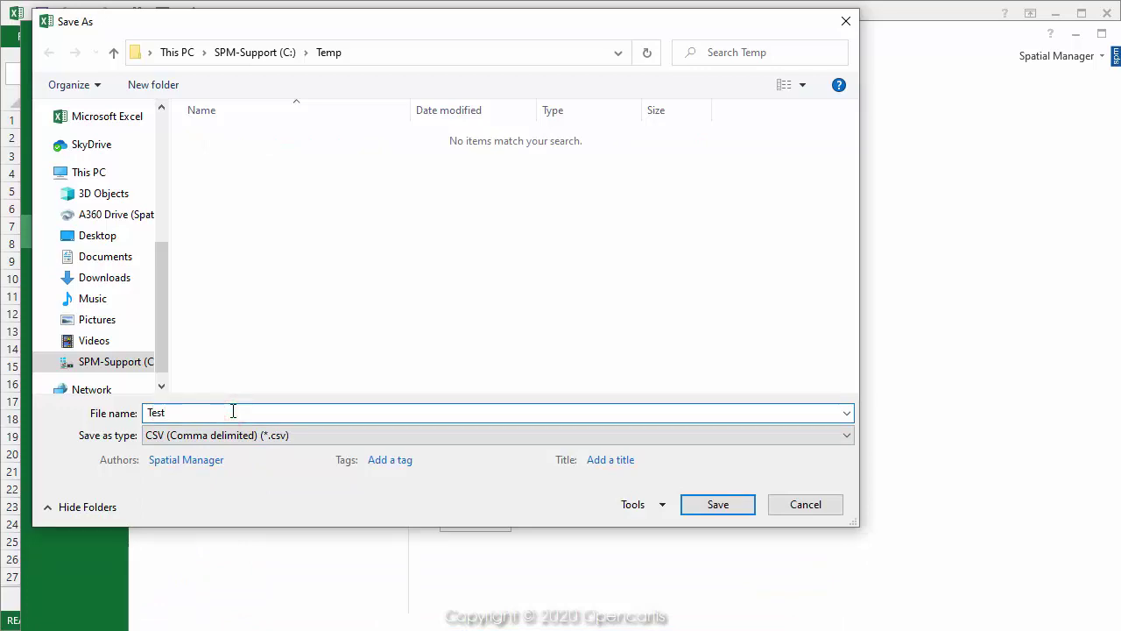
type("Test")
left_click(715, 505)
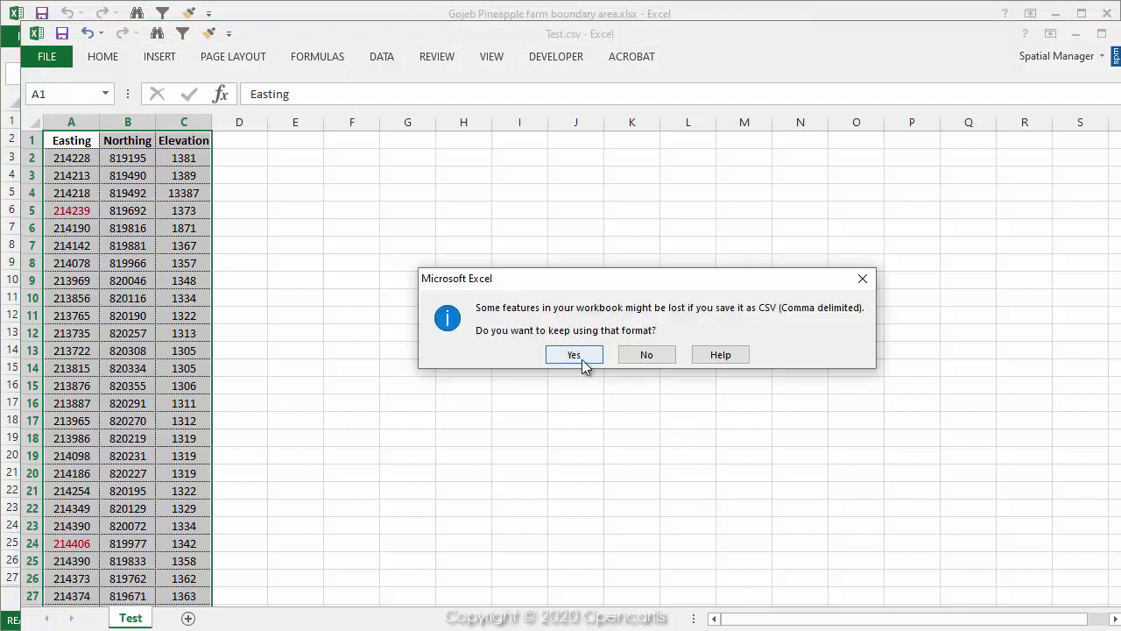
left_click(581, 359)
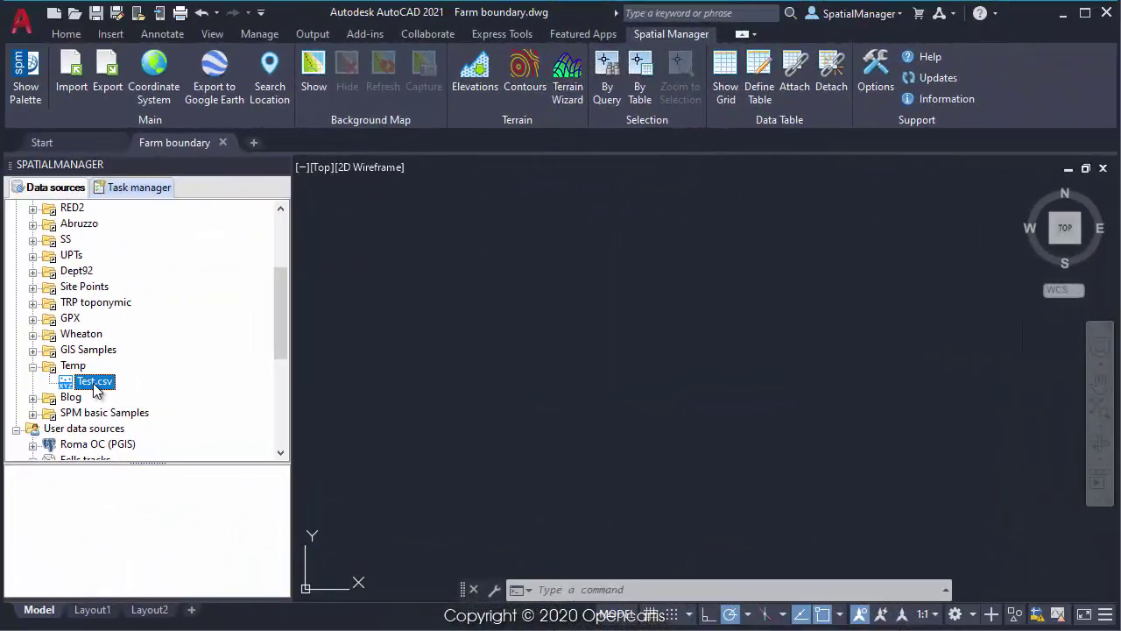
- In AutoCAD, start importing Test.csv with a semicolon delimiter, comma decimal separator and column names read from the first line
right_click(97, 386)
left_click(152, 415)
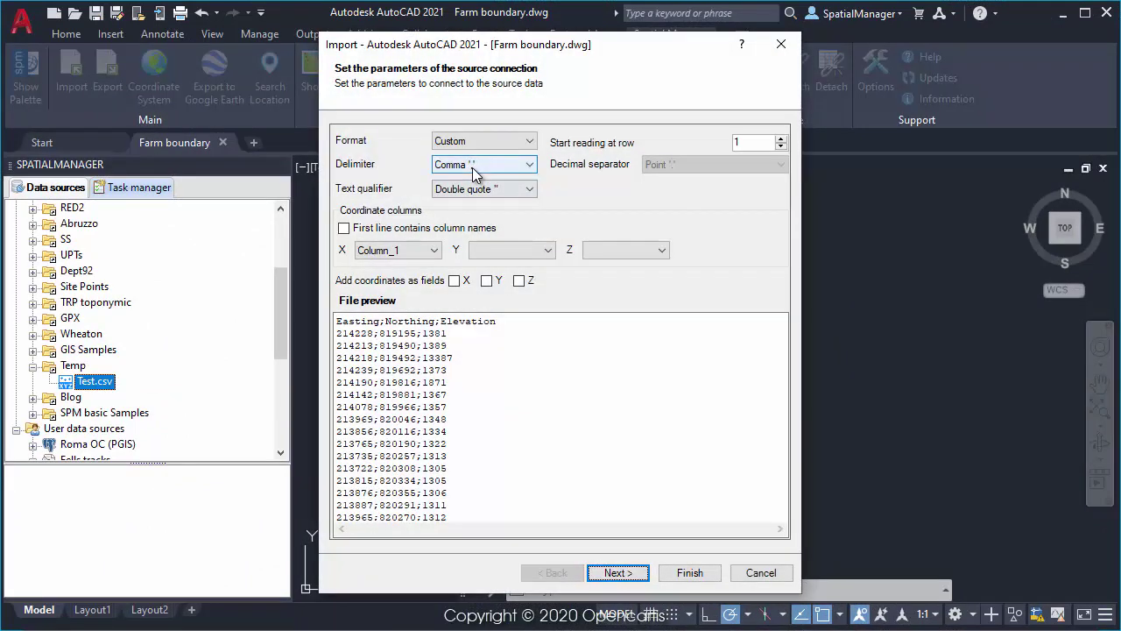
left_click(473, 165)
left_click(473, 201)
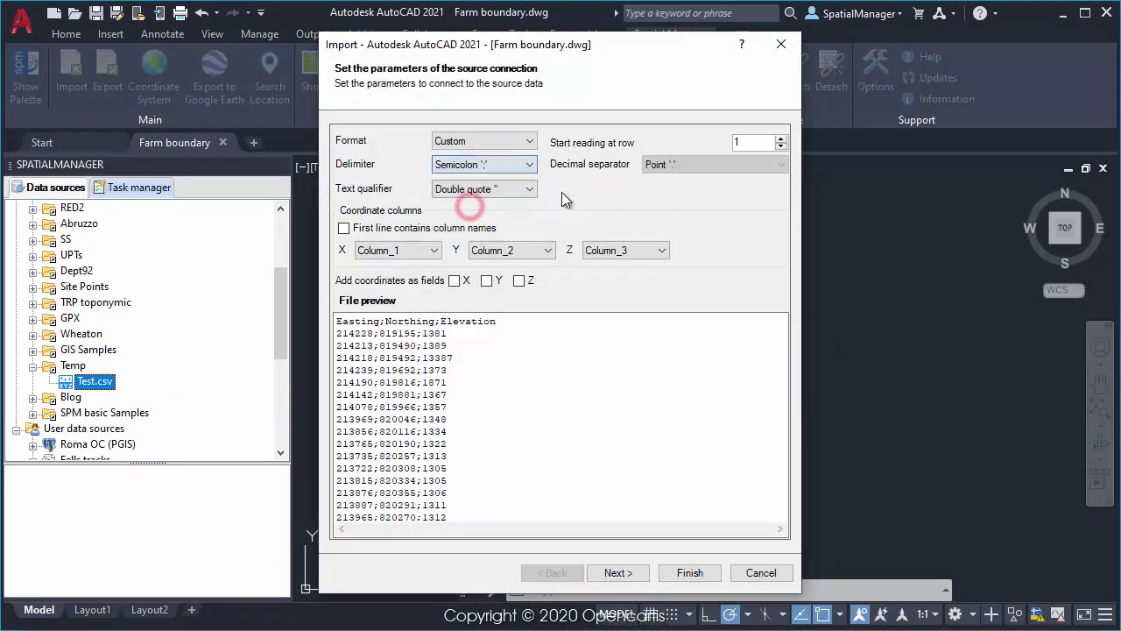
left_click(659, 169)
left_click(664, 191)
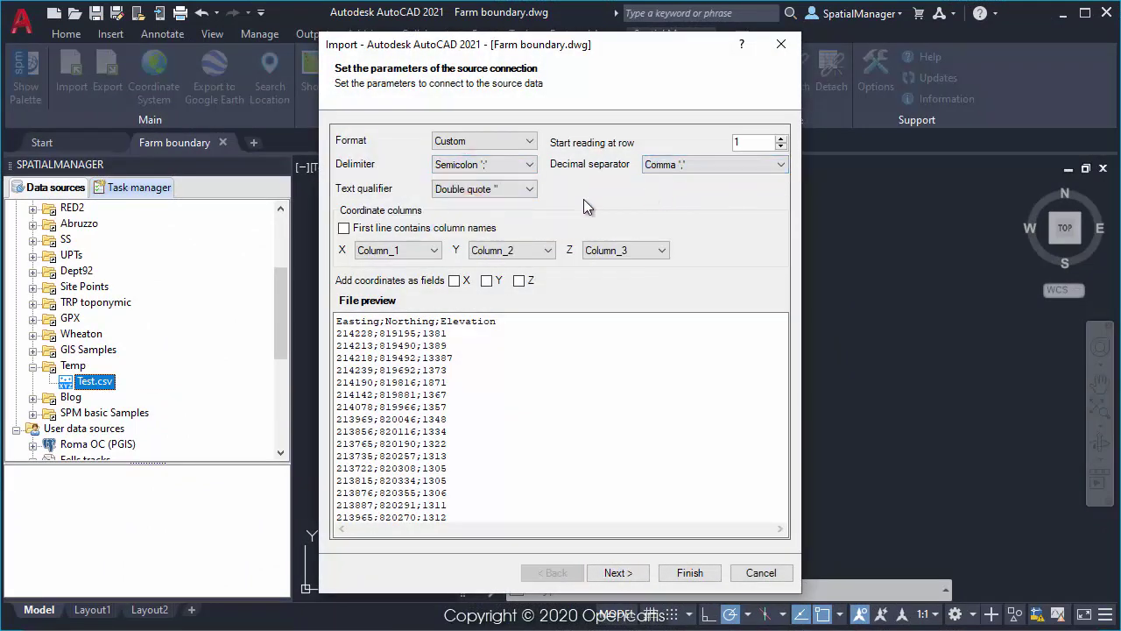
left_click(435, 227)
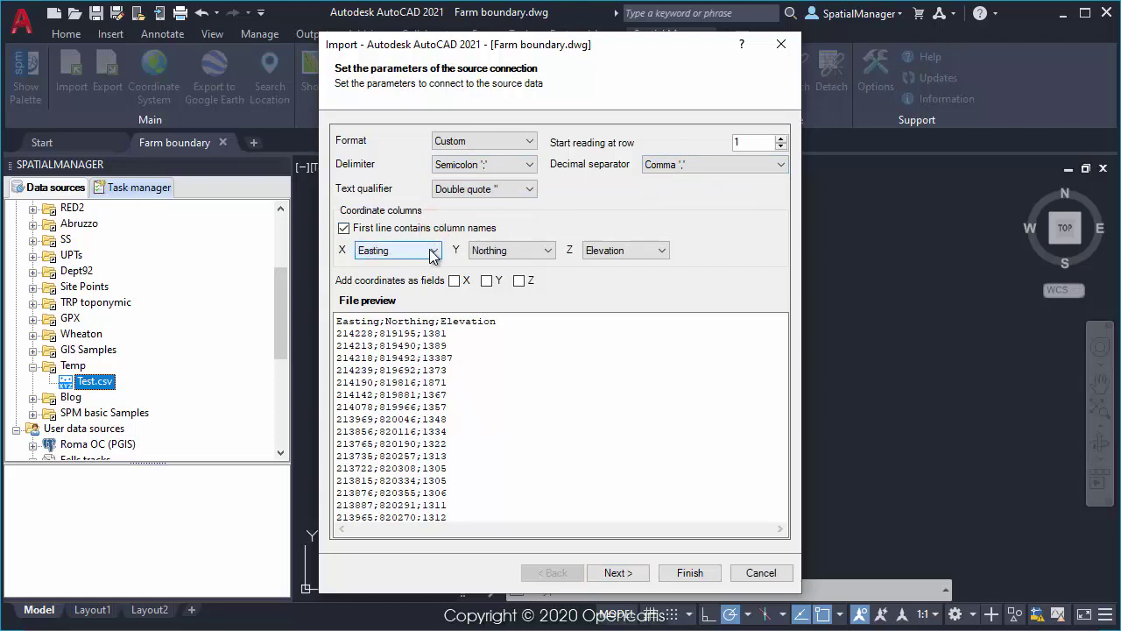
- Leave the Z coordinate column blank for the import and continue to the import parameters
left_click(635, 251)
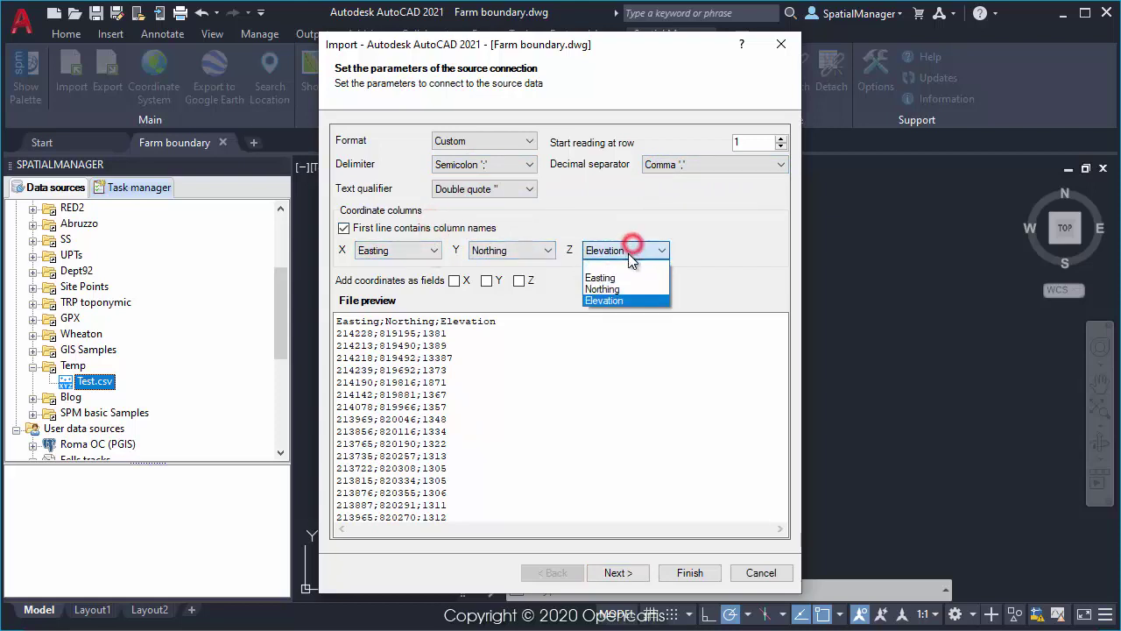
left_click(624, 261)
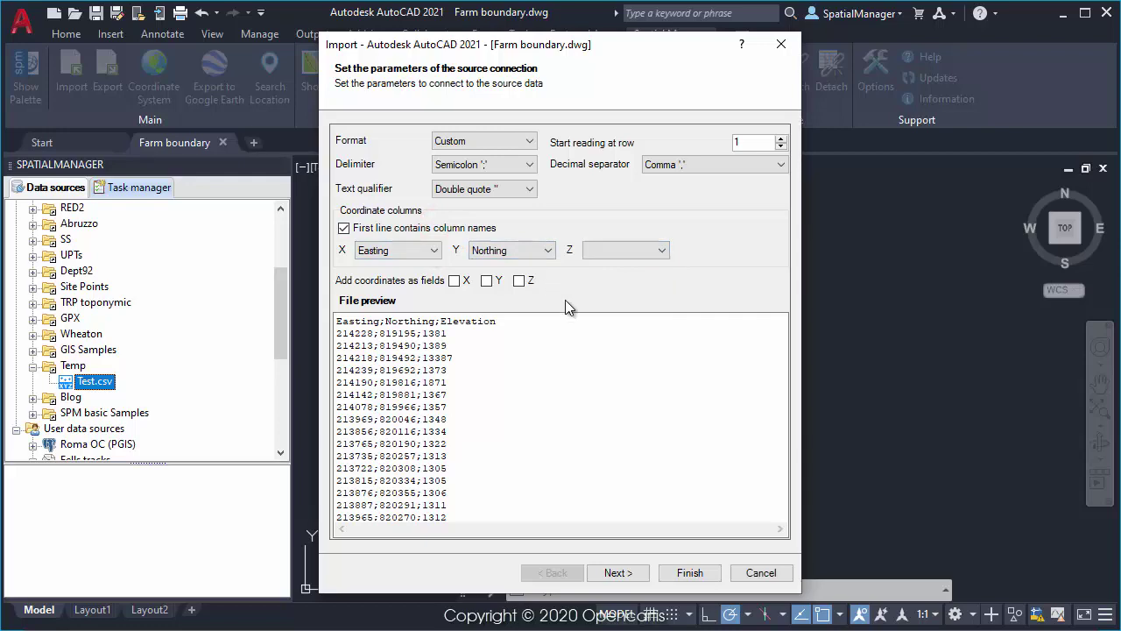
left_click(634, 250)
left_click(634, 250)
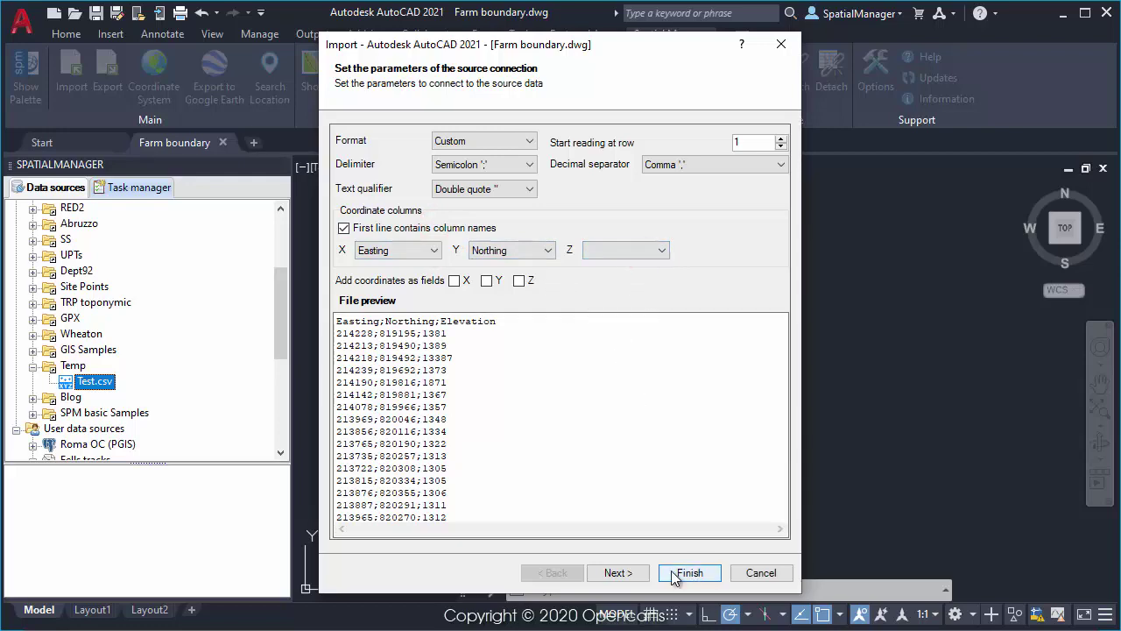
left_click(632, 573)
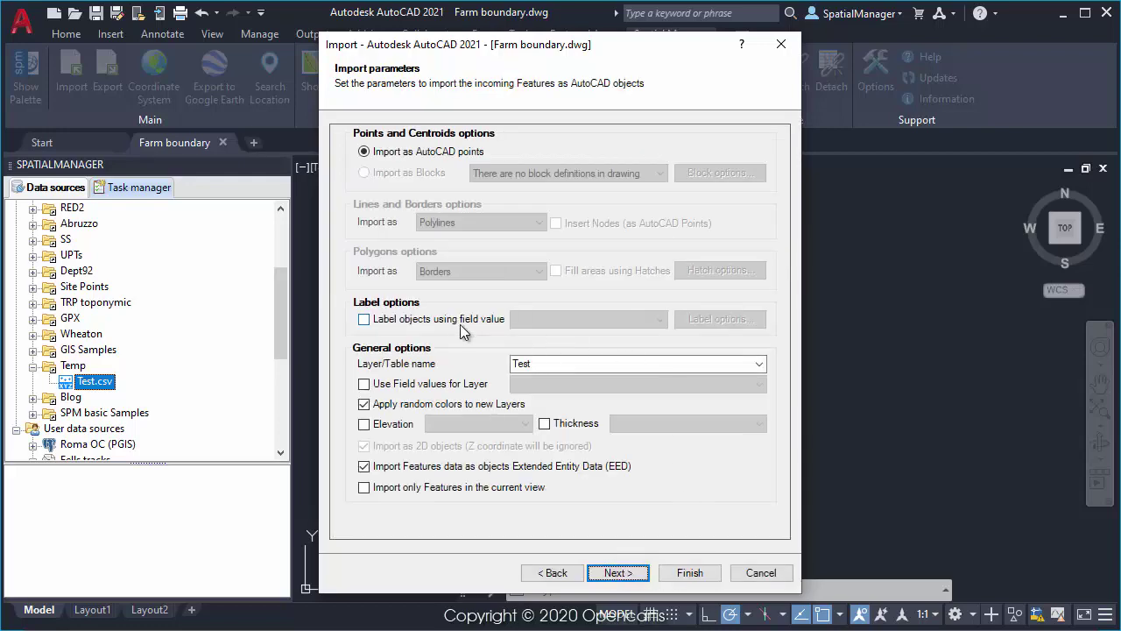
- Enable labelling of the imported points with the Elevation field value
left_click(457, 320)
left_click(535, 317)
left_click(532, 342)
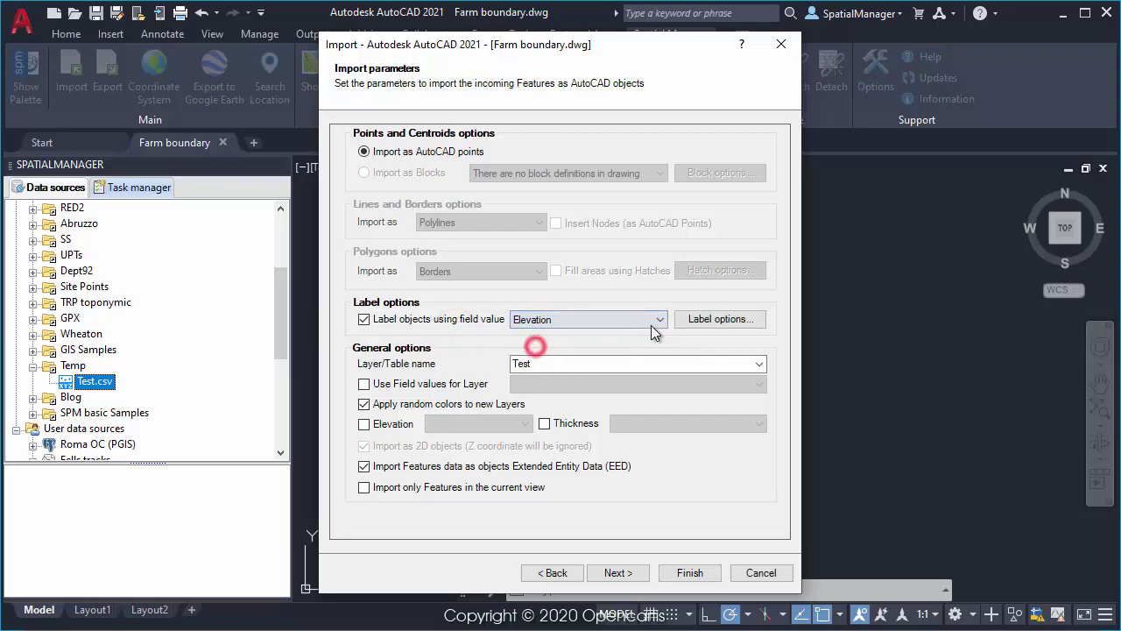
- Set the labels' default height to 2.00 and justification to Left, and save the label options
left_click(694, 319)
double_click(674, 266)
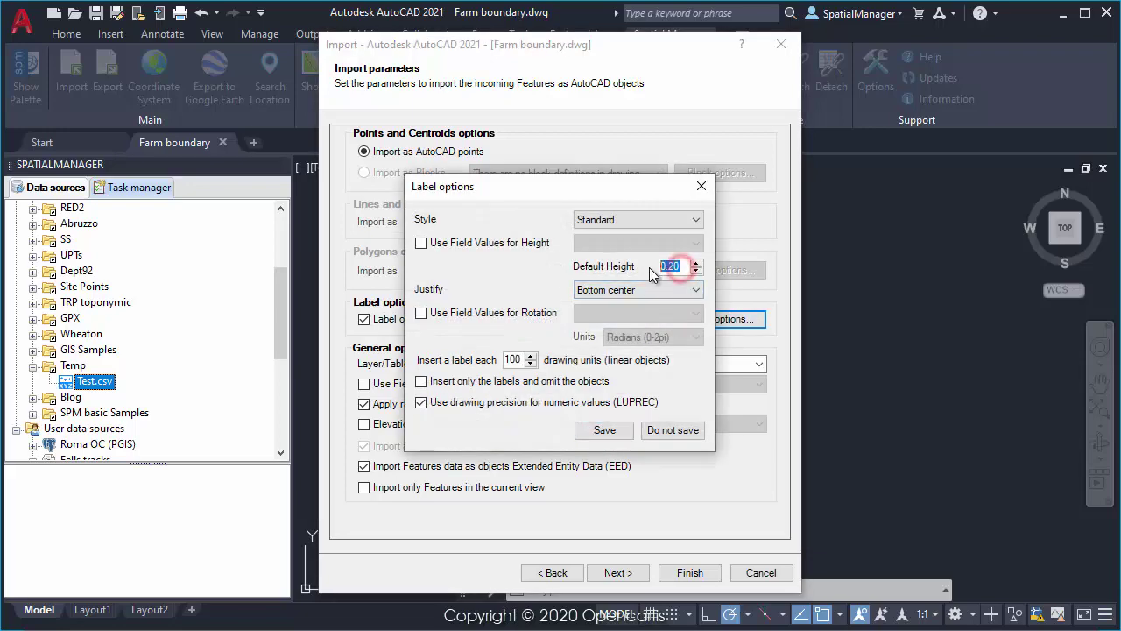
type("2")
left_click(591, 290)
left_click(588, 301)
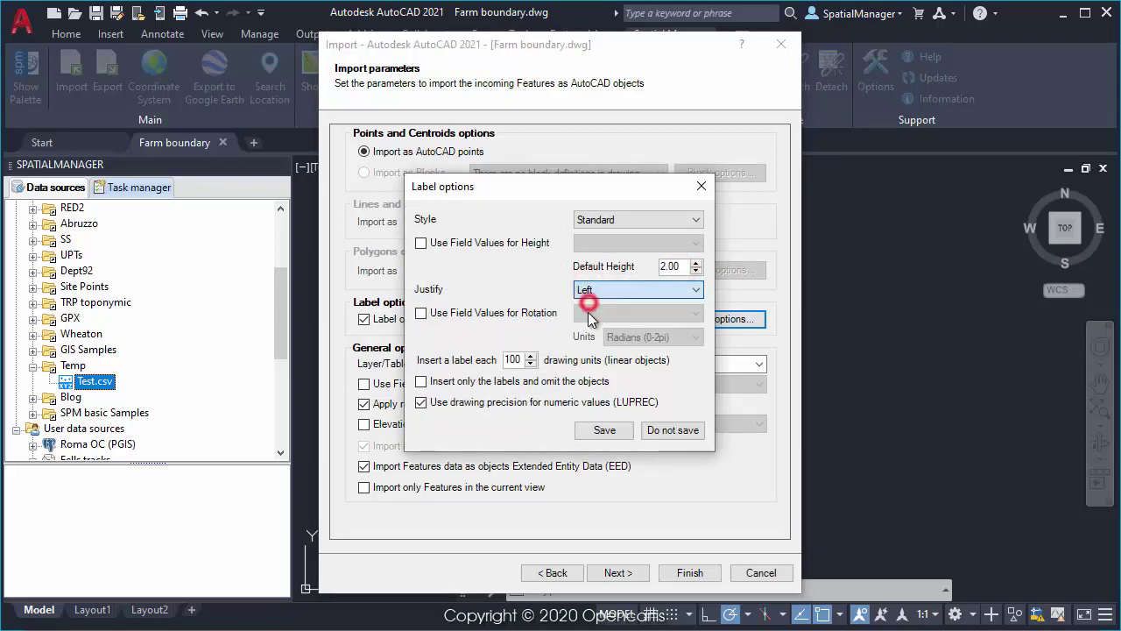
left_click(603, 430)
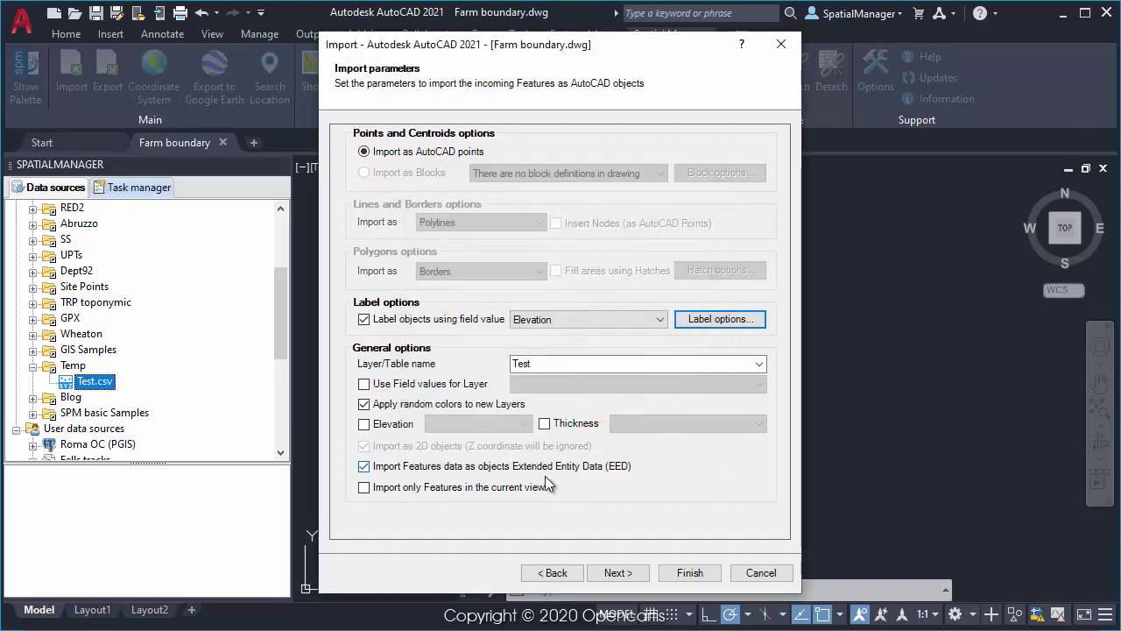
- Run the import, continuing without a defined coordinate reference system, and close the finished task report
left_click(689, 572)
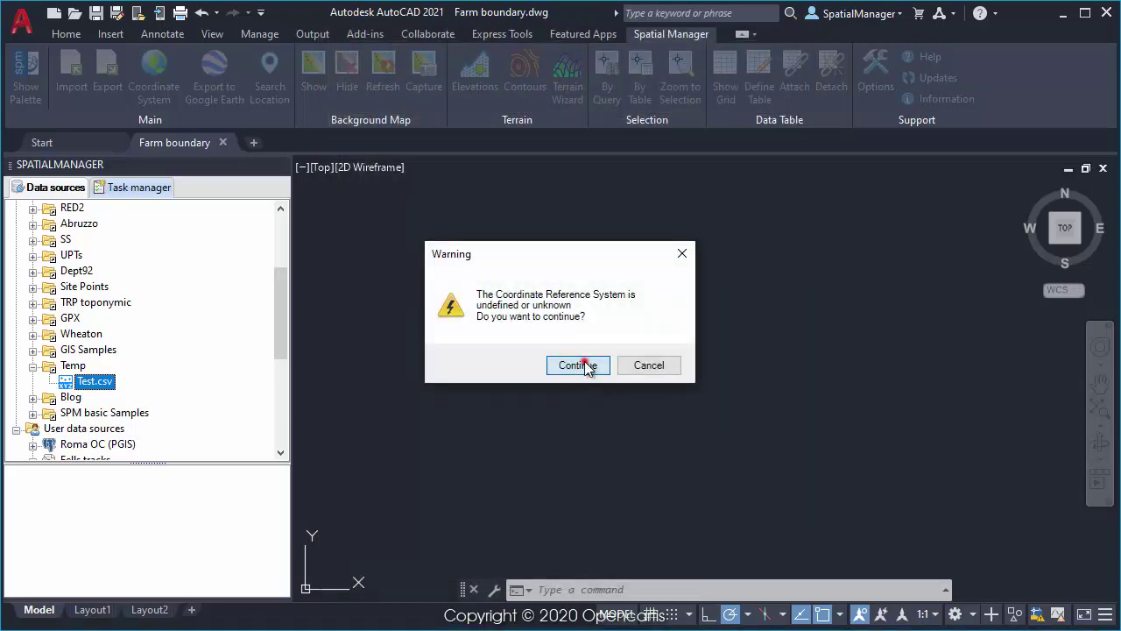
left_click(582, 365)
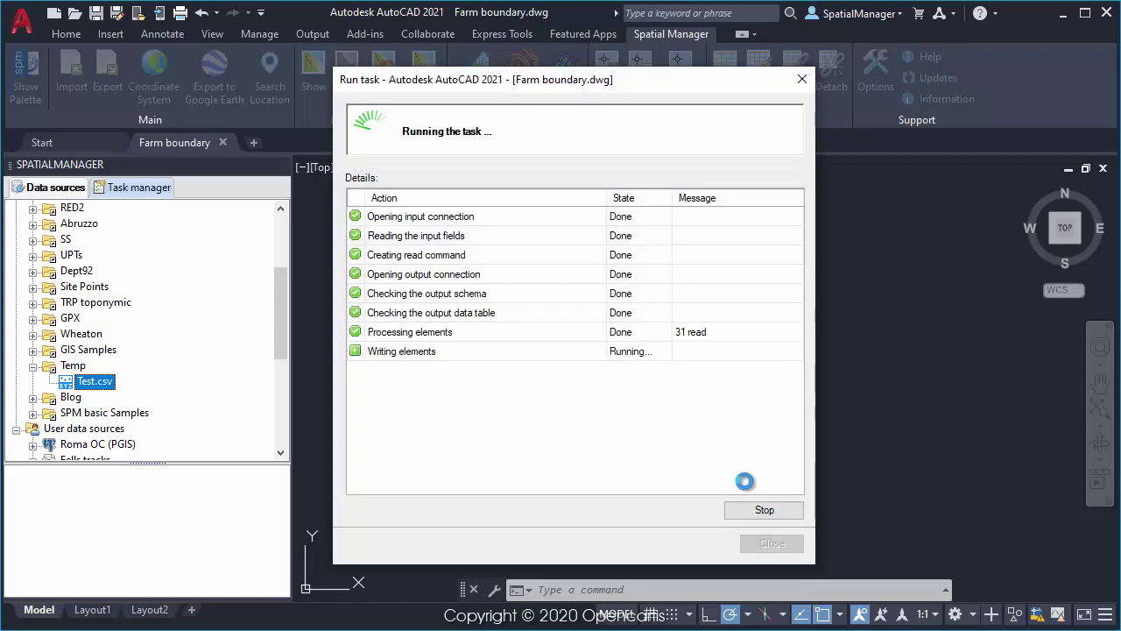
left_click(766, 543)
- Examine the imported boundary points and their elevation labels up close
scroll(620, 263, "up", 6)
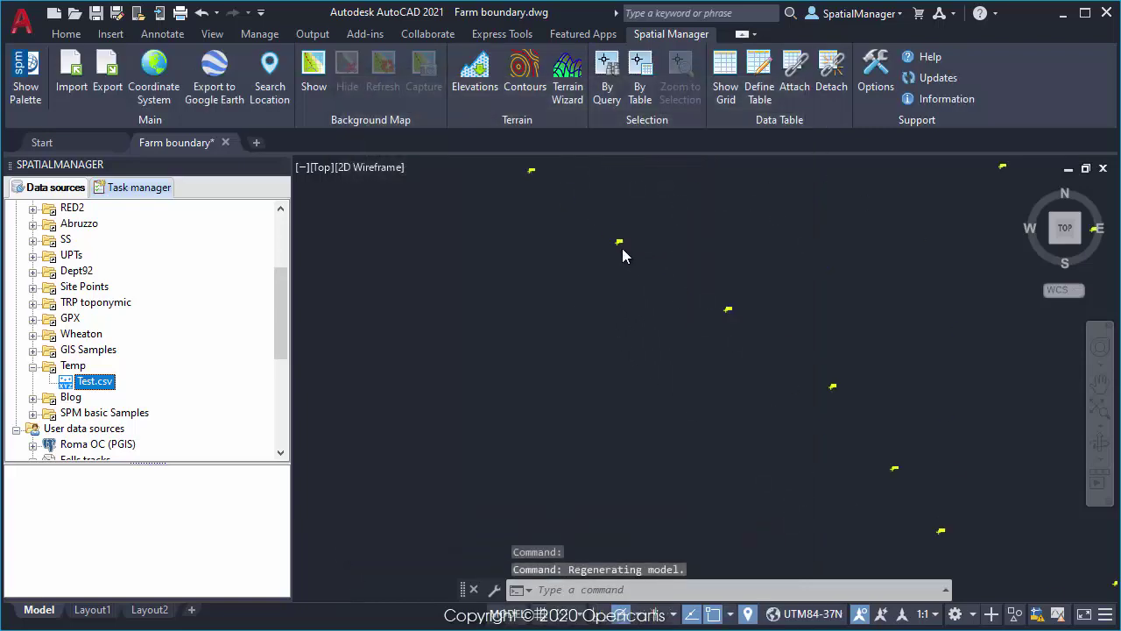
middle_click_drag(836, 390, 585, 372)
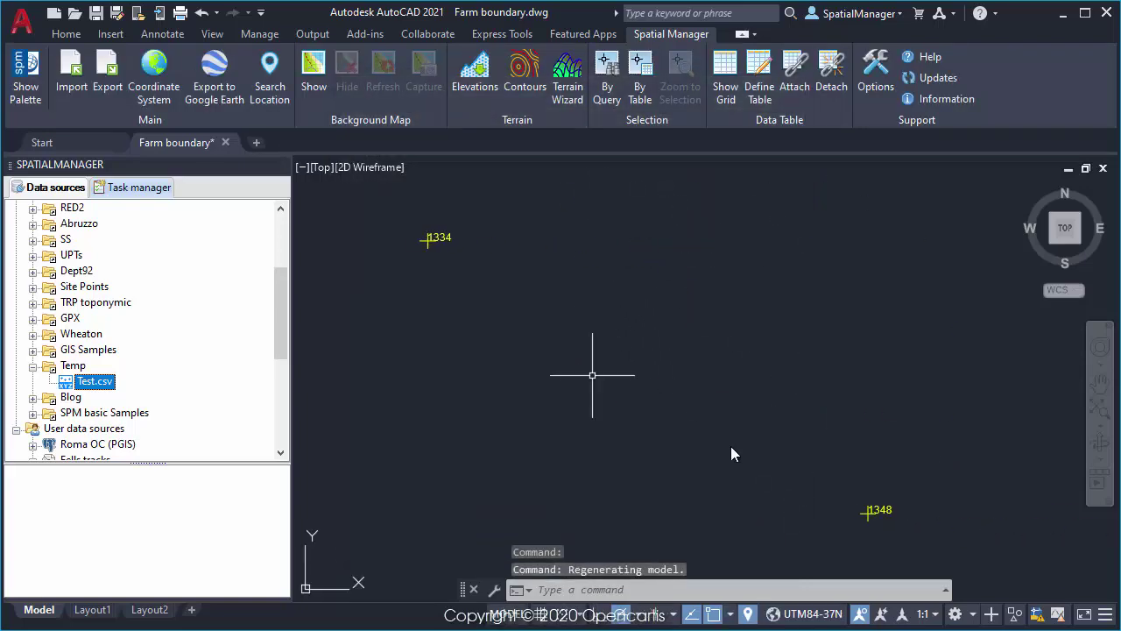
scroll(887, 504, "up", 5)
scroll(887, 502, "down", 5)
scroll(886, 489, "down", 5)
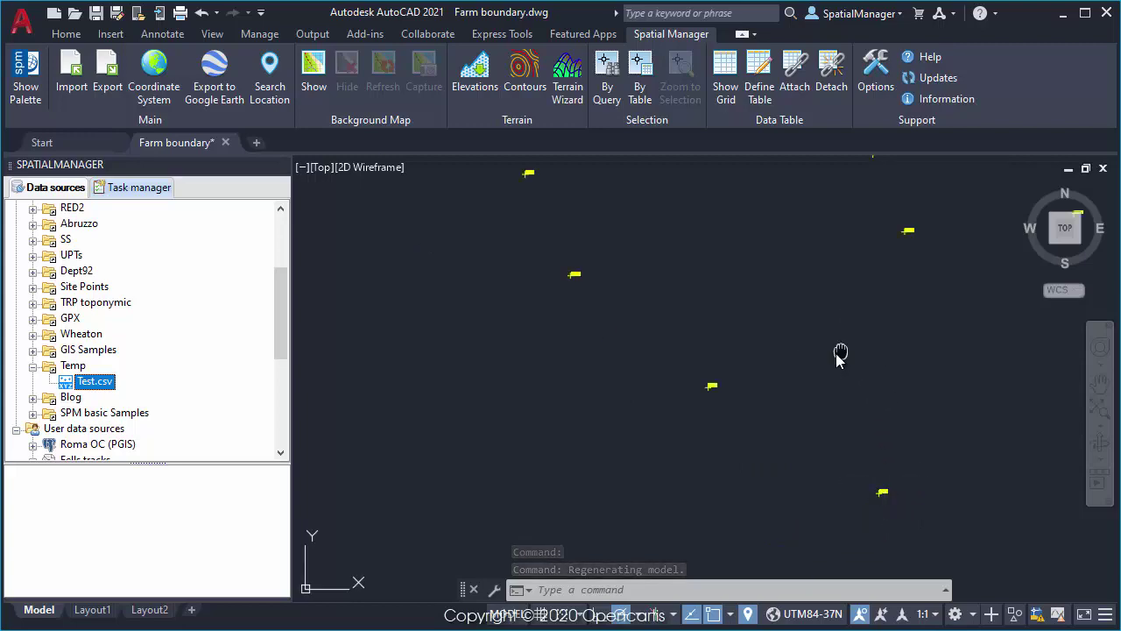
scroll(574, 218, "up", 6)
scroll(573, 218, "down", 2)
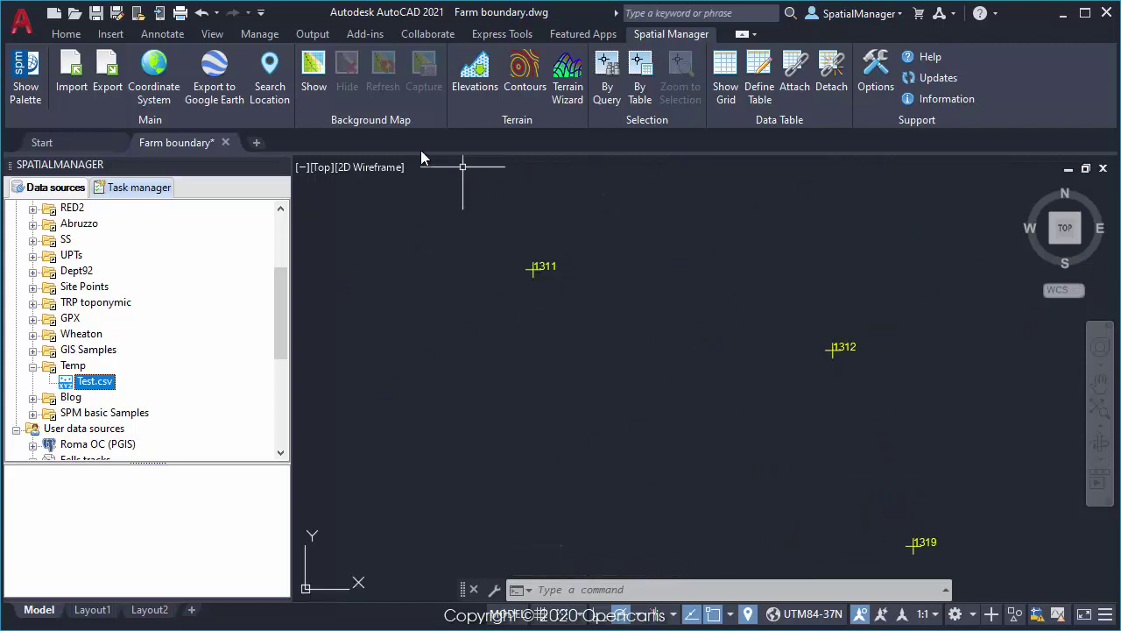
- Show the Google Maps Satellite background map beneath the points and view the whole farm boundary
left_click(312, 72)
left_click(326, 161)
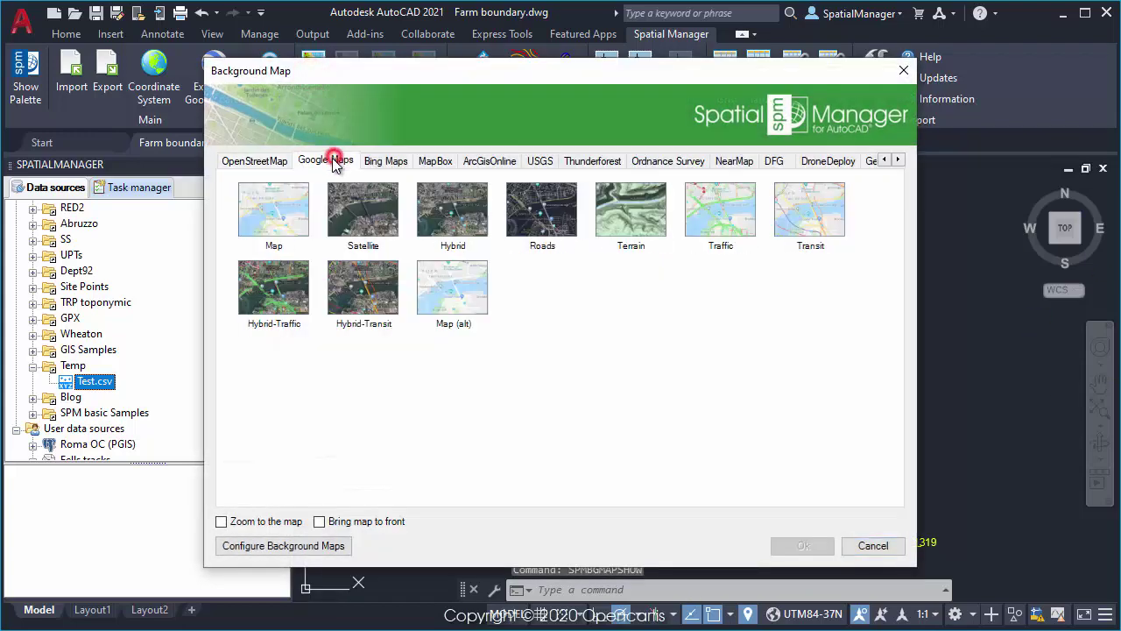
left_click(355, 215)
left_click(799, 543)
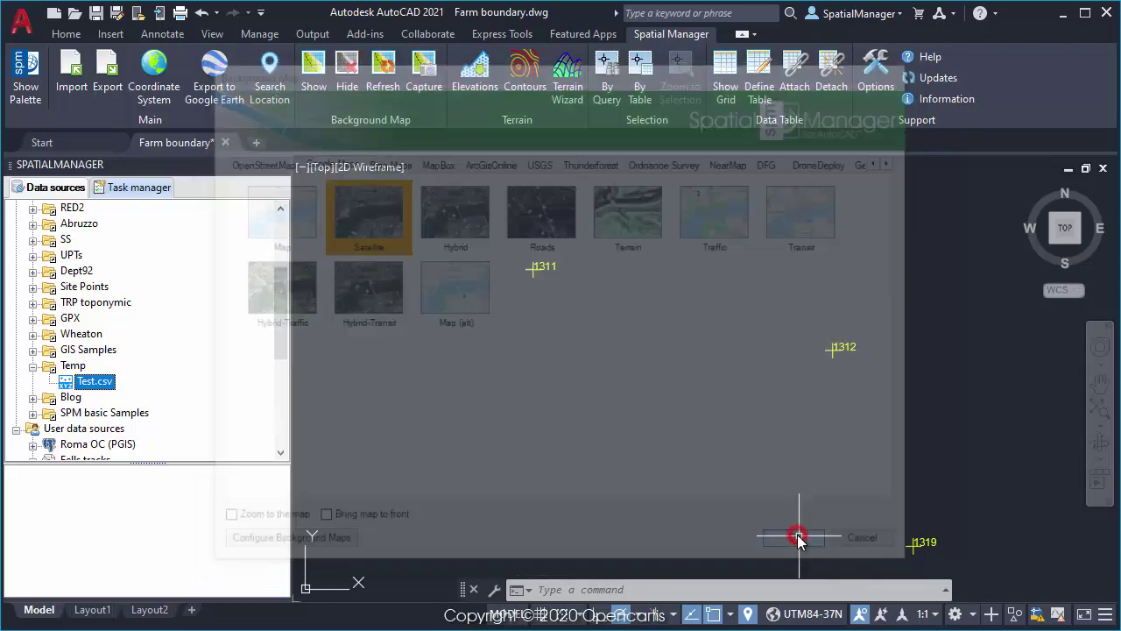
scroll(584, 303, "down", 5)
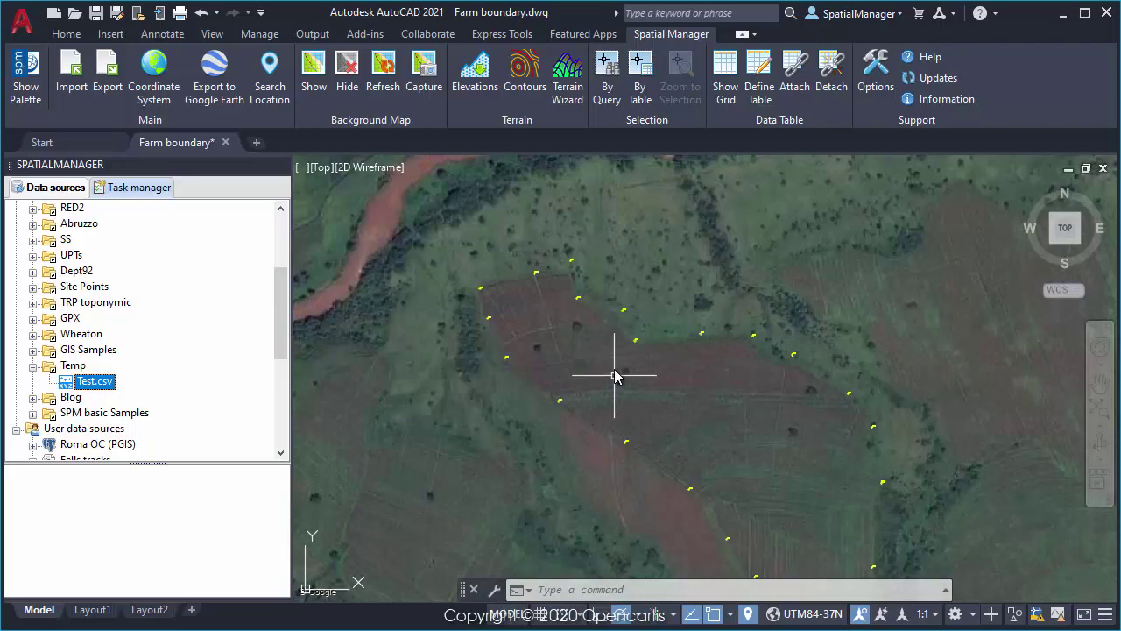
middle_click_drag(613, 375, 614, 289)
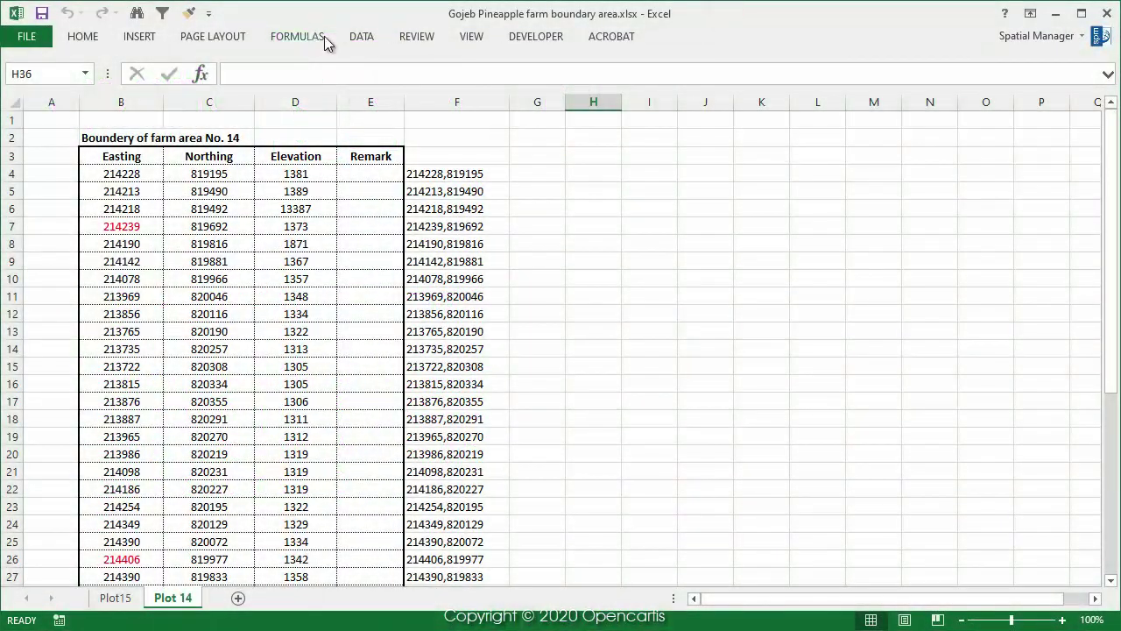
- In Excel, define a workbook-scoped name Test on the Plot 14 sheet
left_click(318, 39)
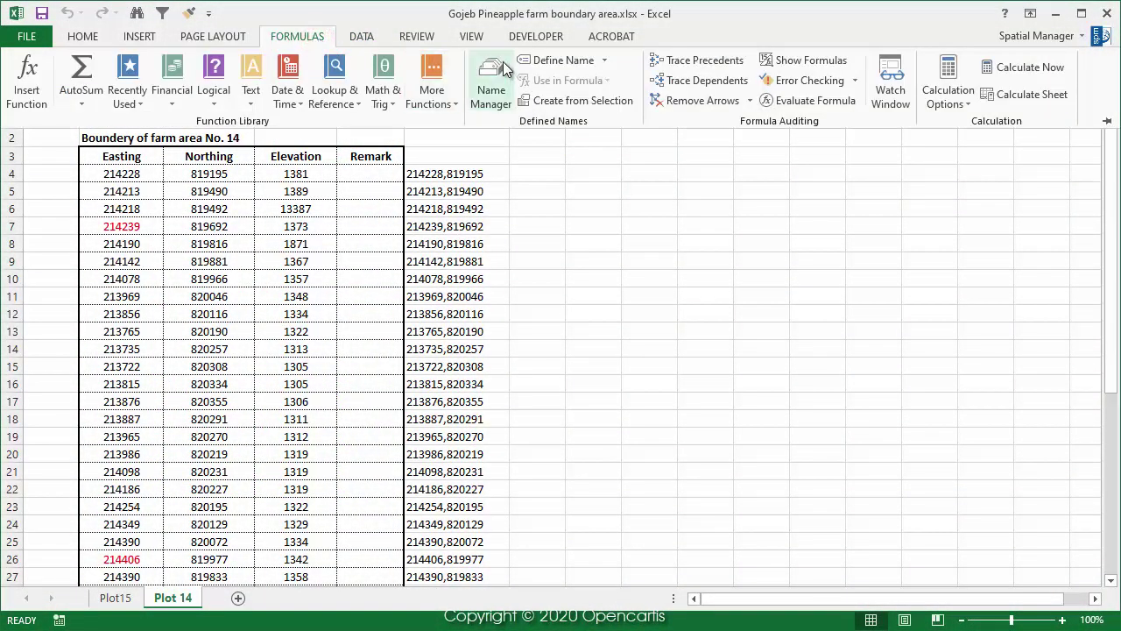
left_click(561, 60)
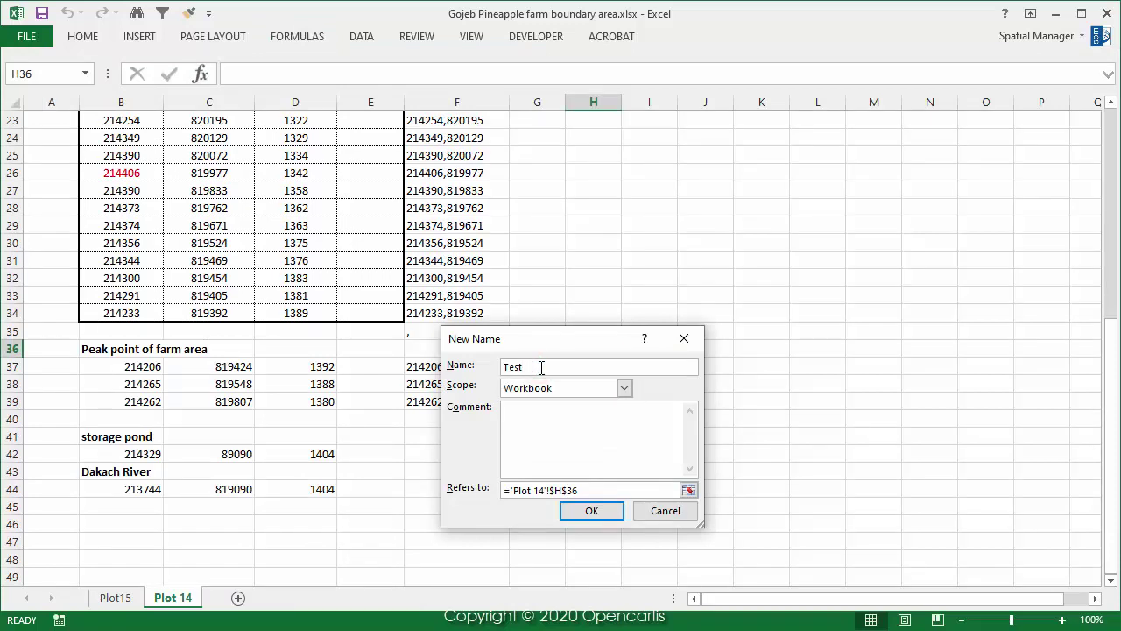
left_click(591, 510)
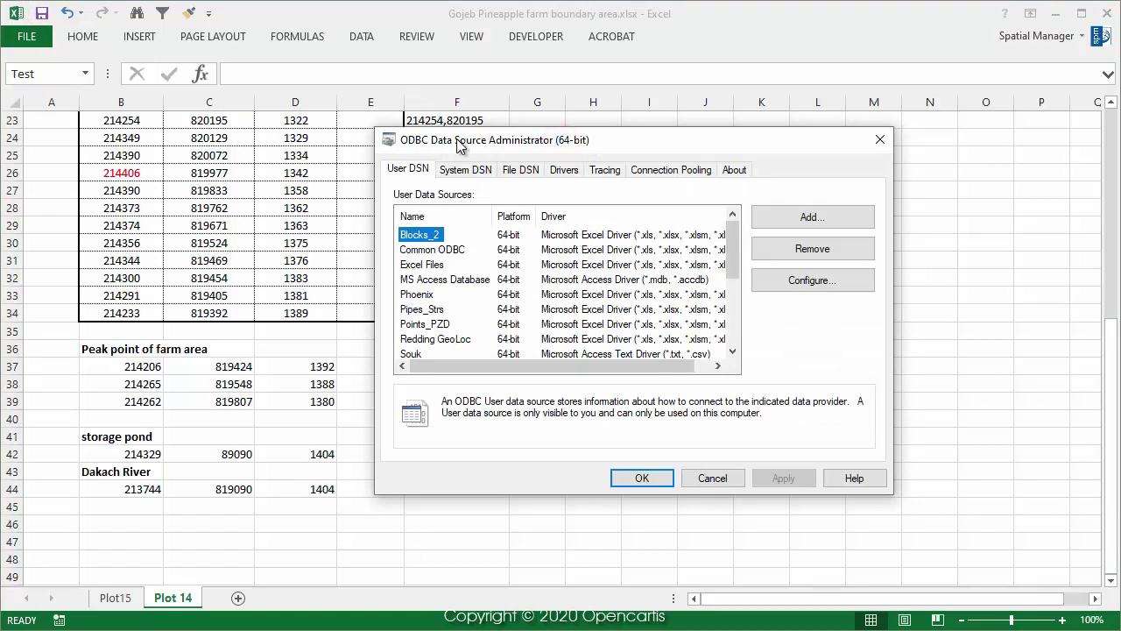
- In the ODBC Data Source Administrator, add a user data source named Test using the Microsoft Excel Driver
left_click(800, 218)
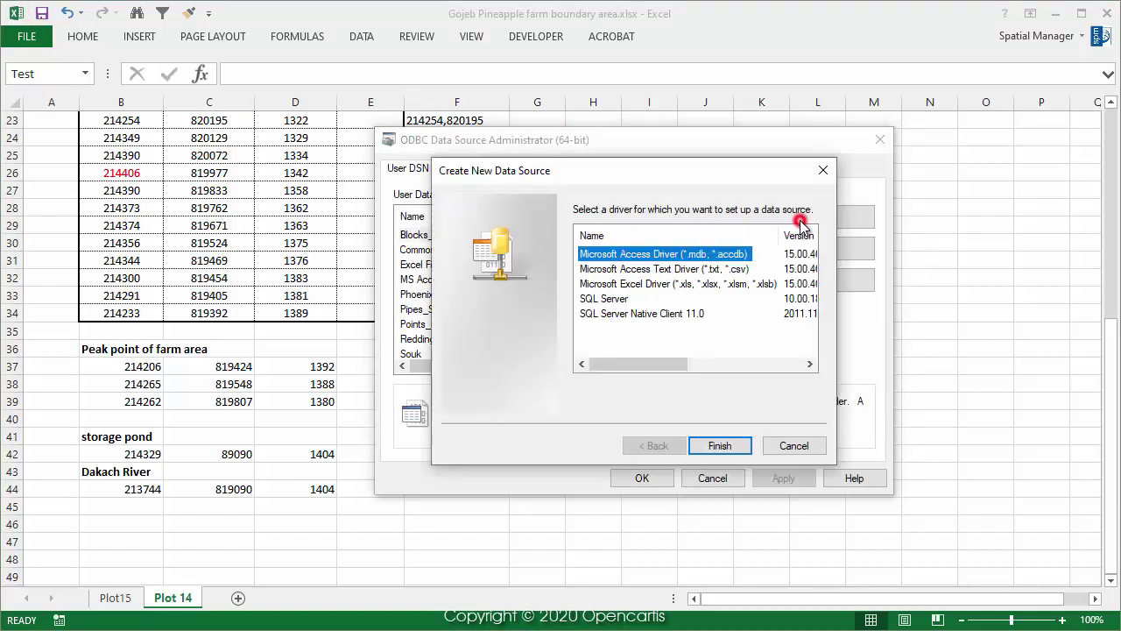
left_click(691, 284)
left_click(708, 444)
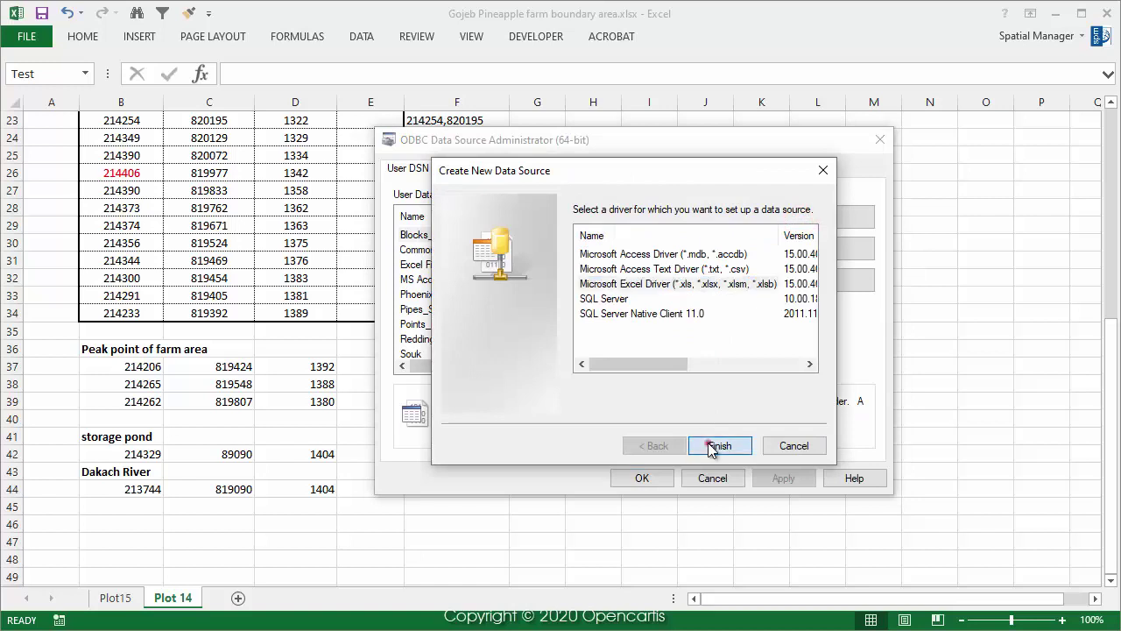
type("Test")
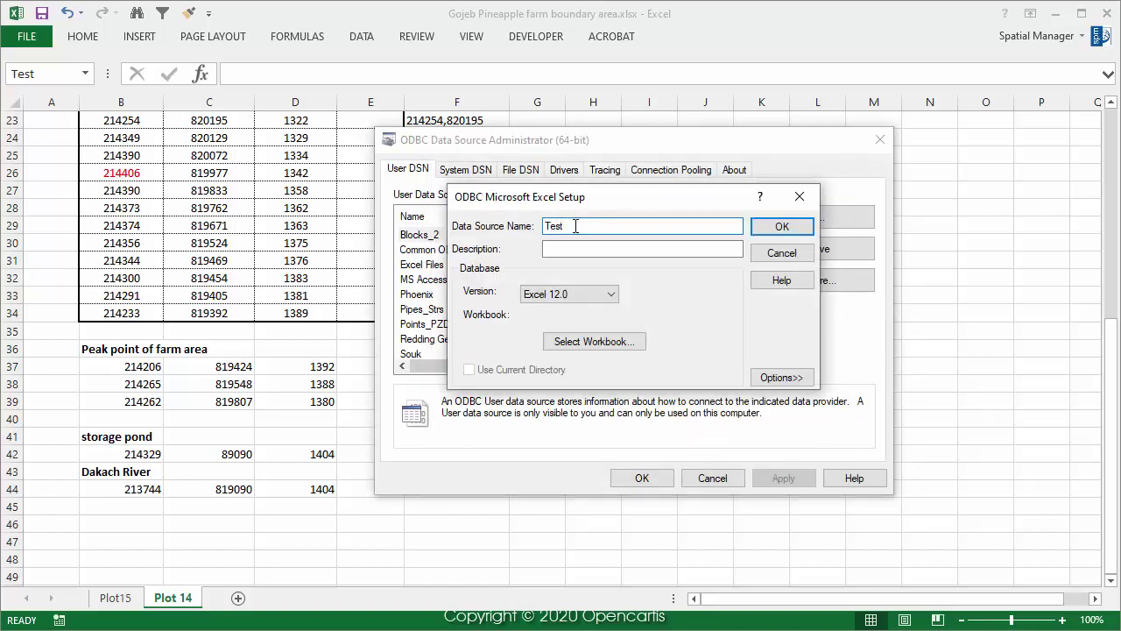
- Select the Gojeb Pineapple farm boundary area.xlsx workbook in c:\Temp for the Test data source, save it and close the ODBC administrator
left_click(585, 342)
double_click(633, 270)
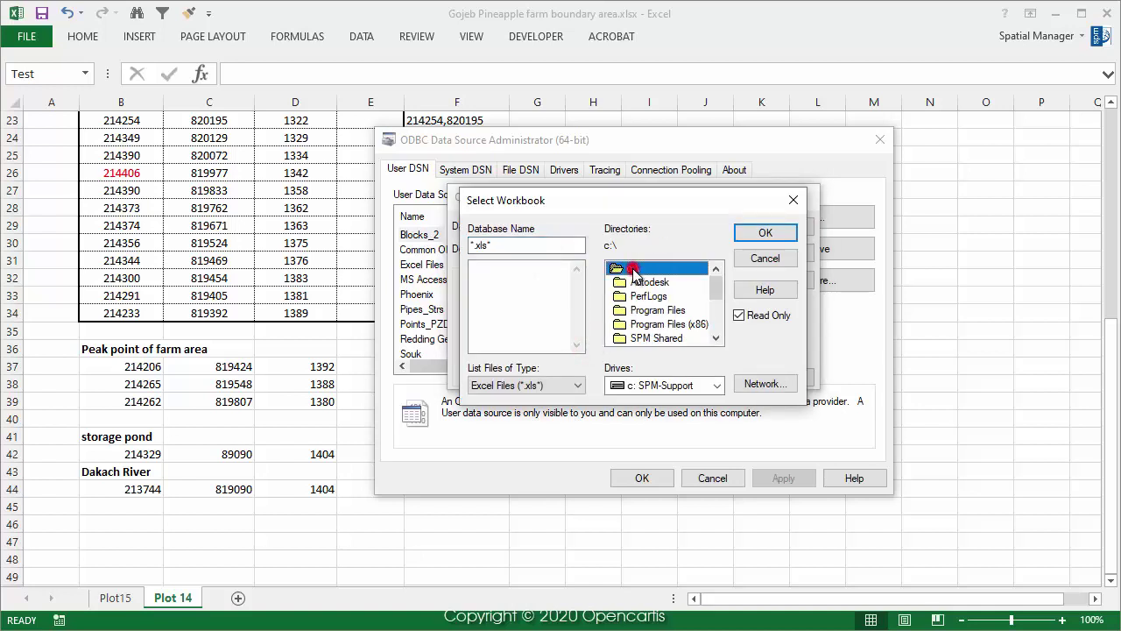
left_click_drag(712, 284, 716, 325)
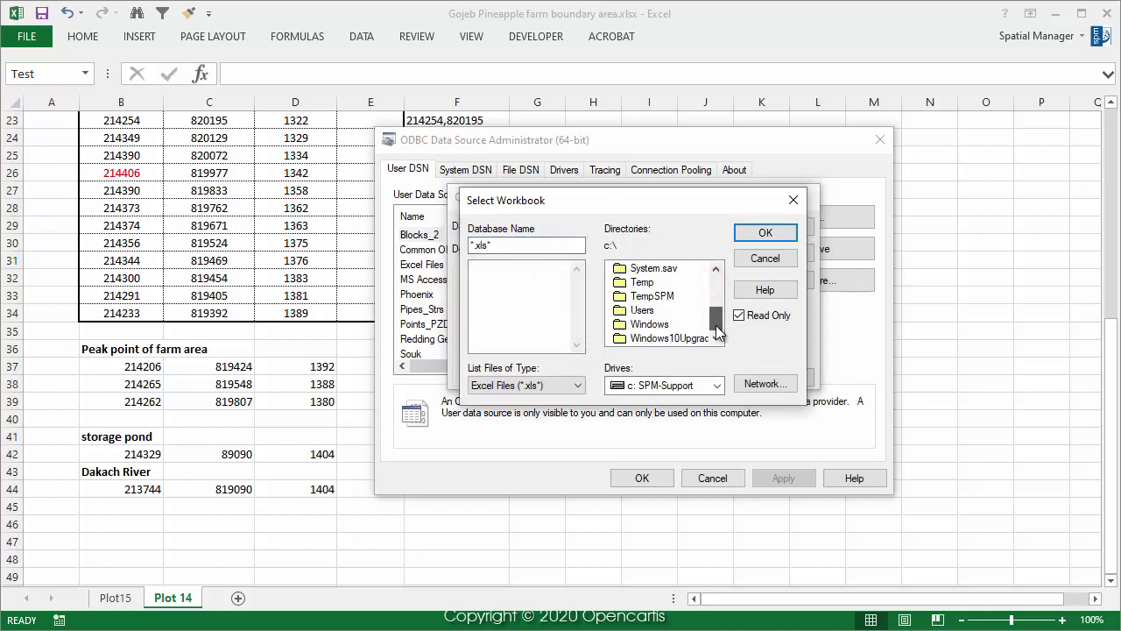
double_click(659, 283)
left_click(486, 268)
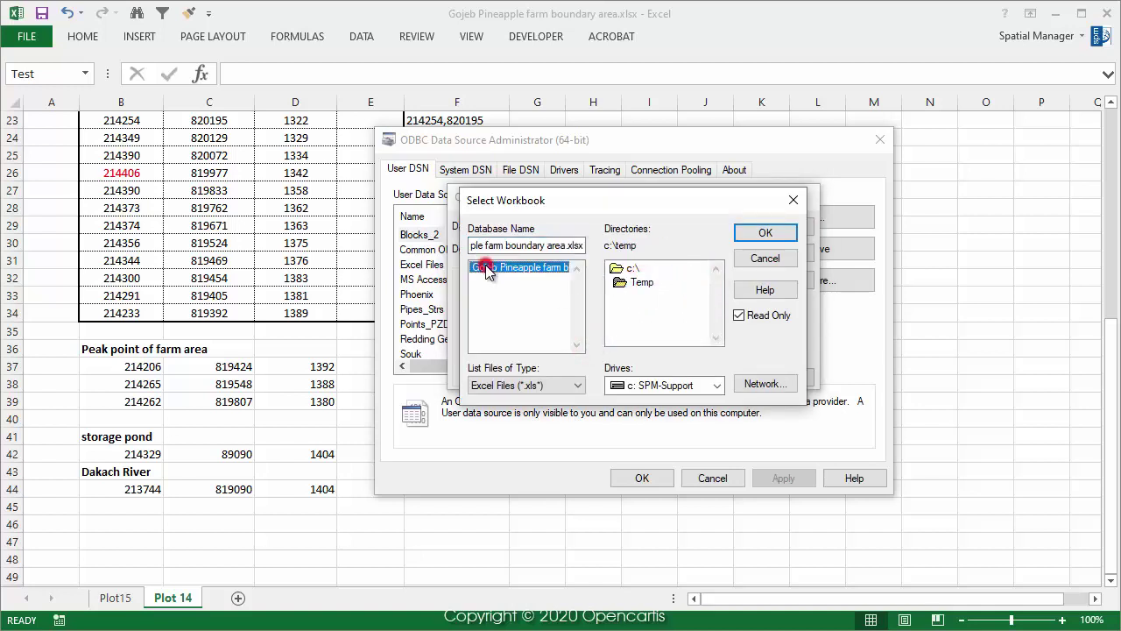
left_click(752, 232)
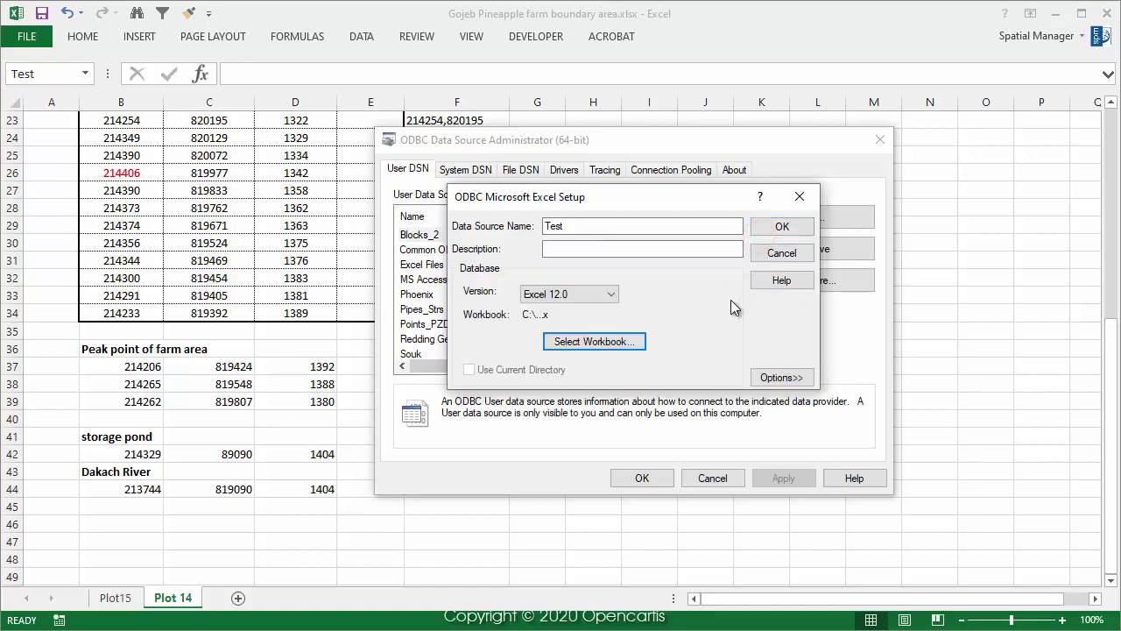
left_click(782, 226)
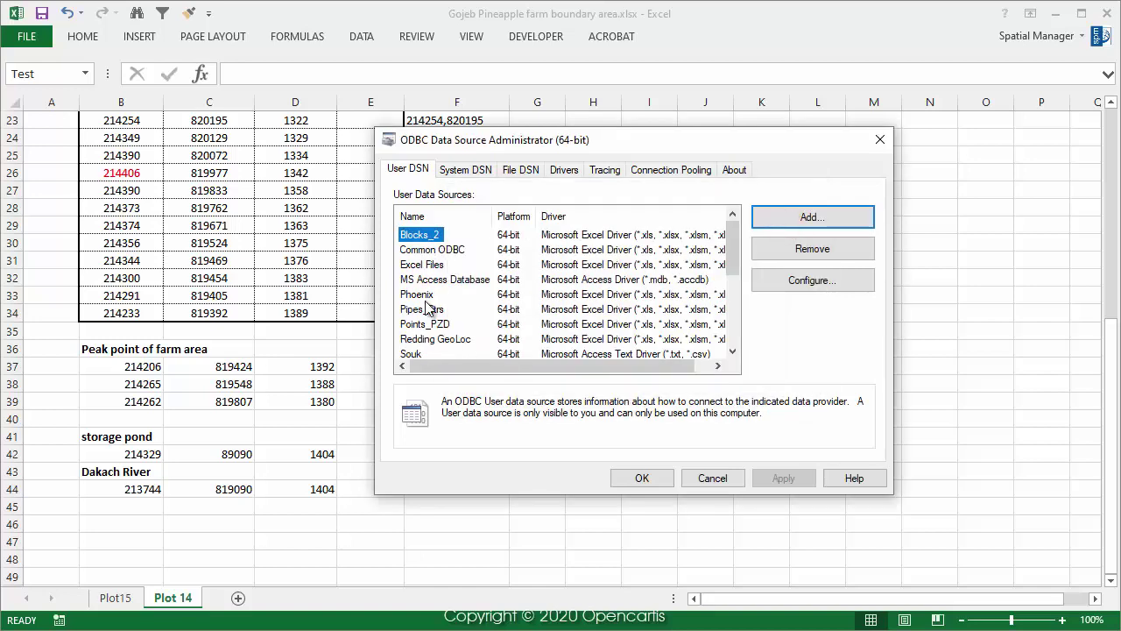
scroll(428, 307, "down", 2)
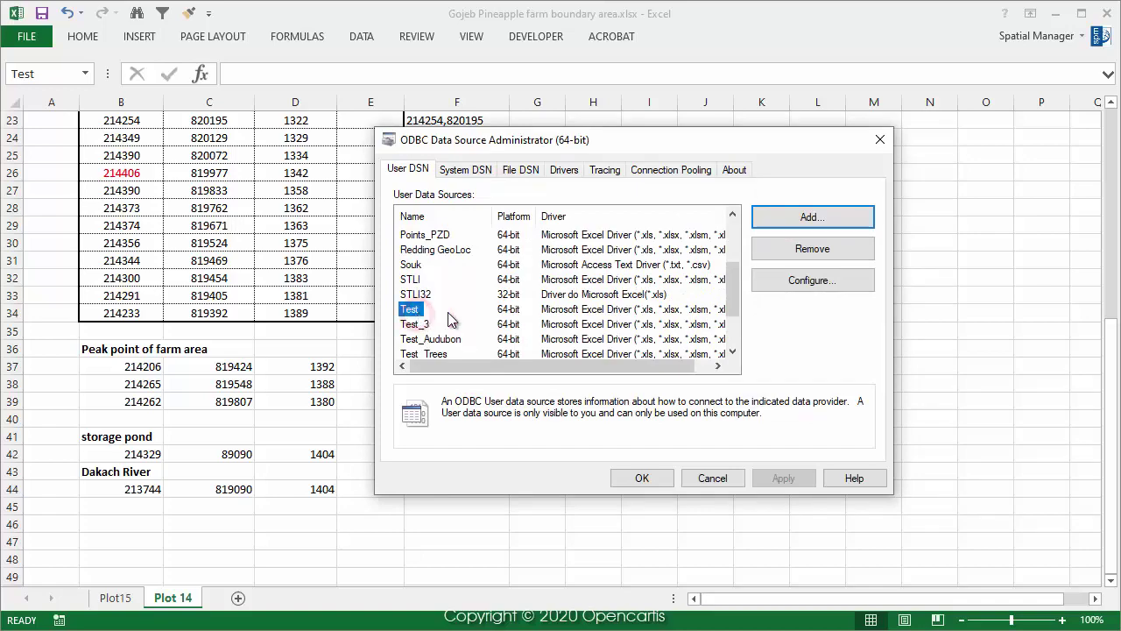
left_click(655, 480)
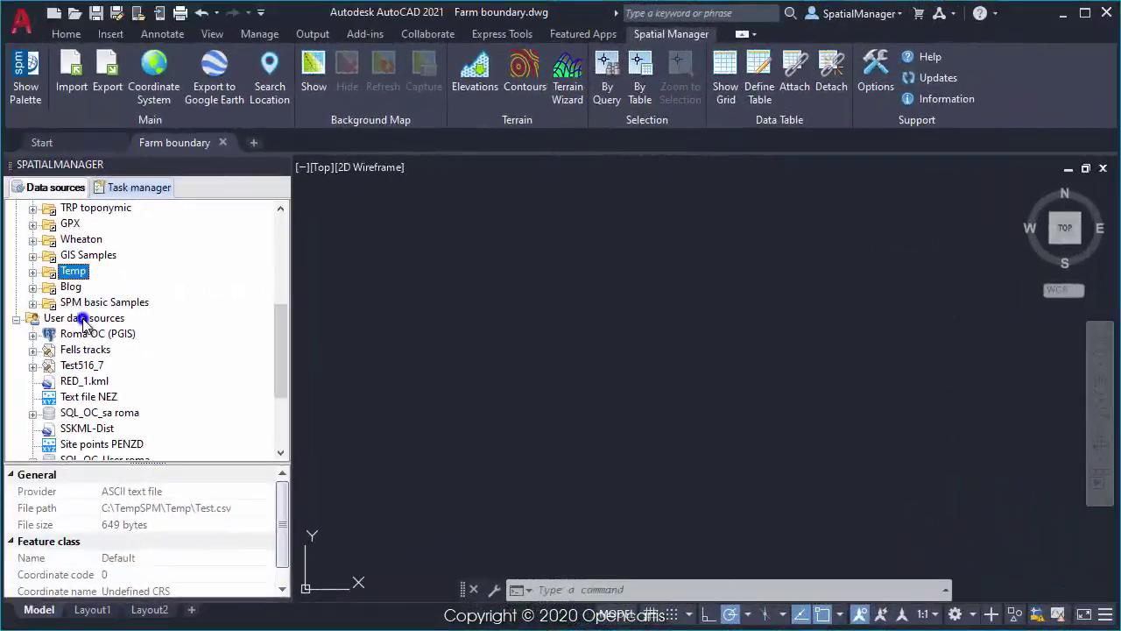
- In AutoCAD, start a new Spatial Manager user data source with the Open Database Connectivity ODBC provider
right_click(87, 319)
left_click(109, 328)
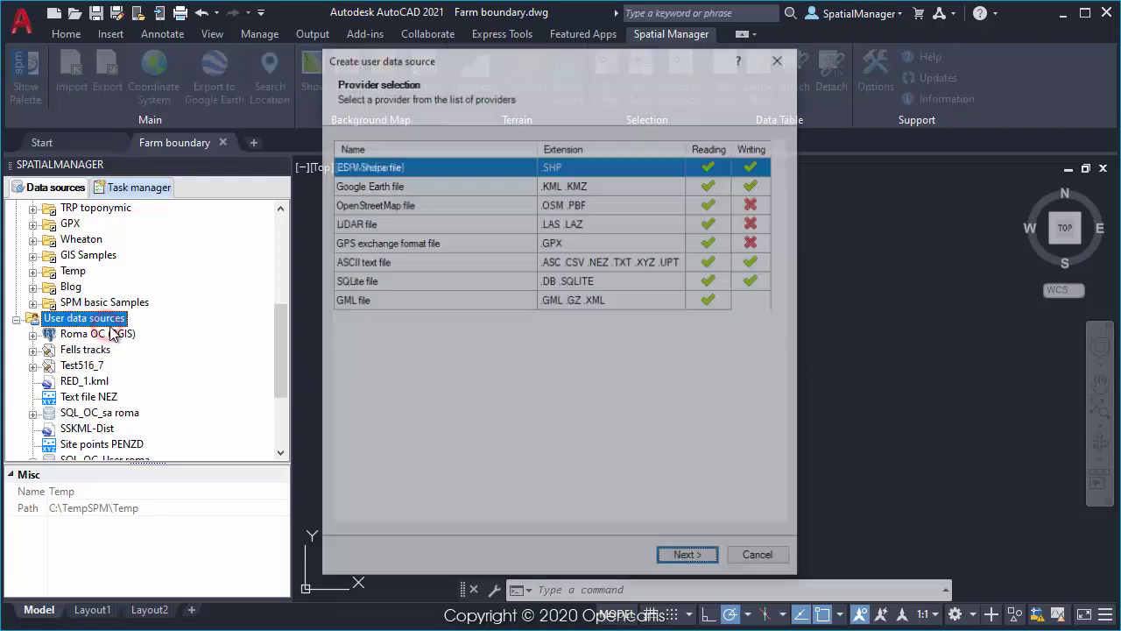
left_click(407, 376)
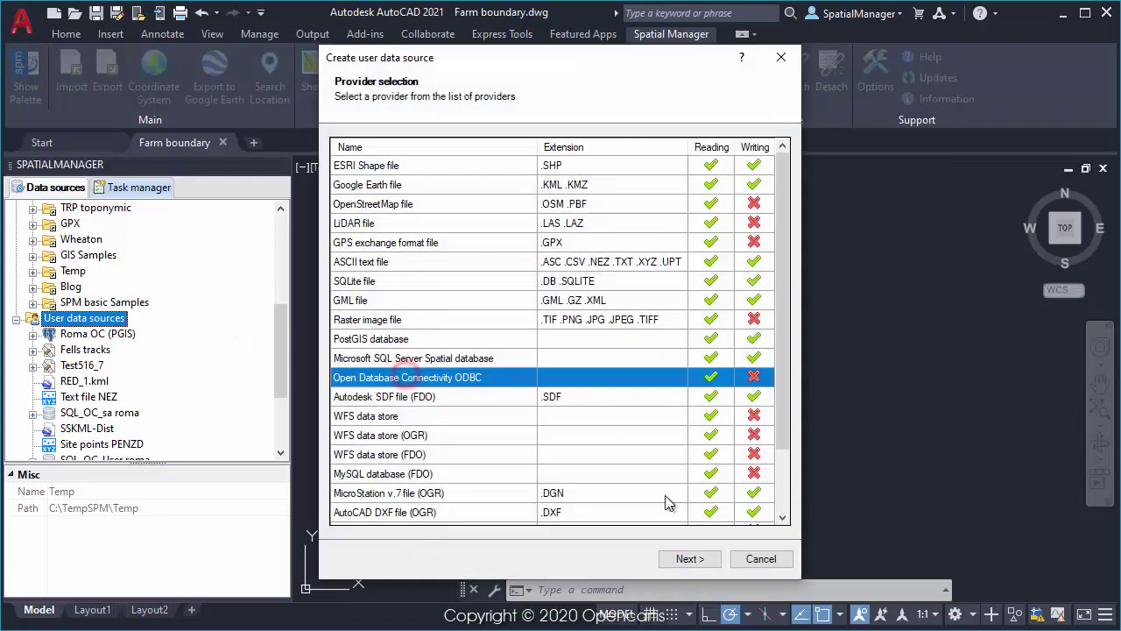
left_click(689, 559)
- Connect the new data source to the DSN named Test and choose Test as its table
left_click(521, 244)
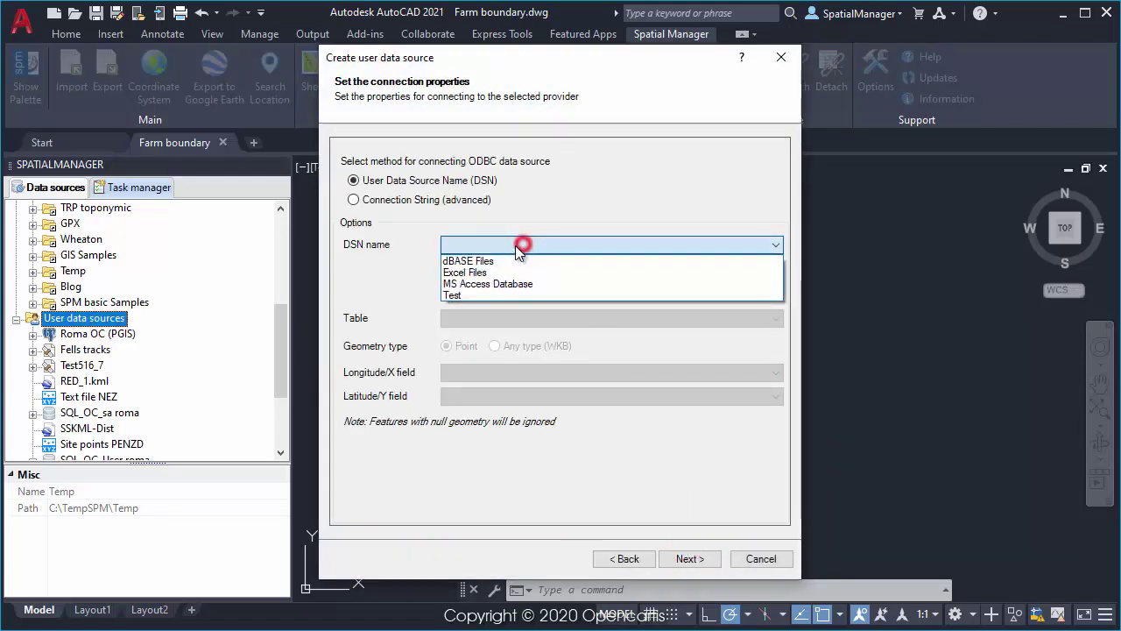
left_click(480, 295)
left_click(473, 290)
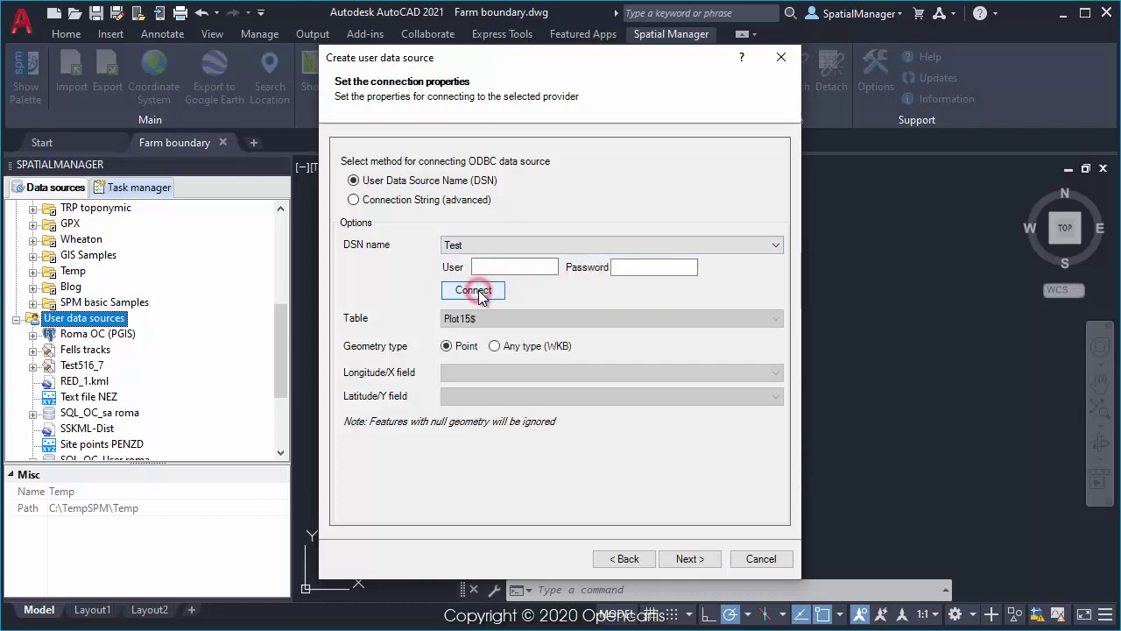
left_click(473, 319)
left_click(470, 368)
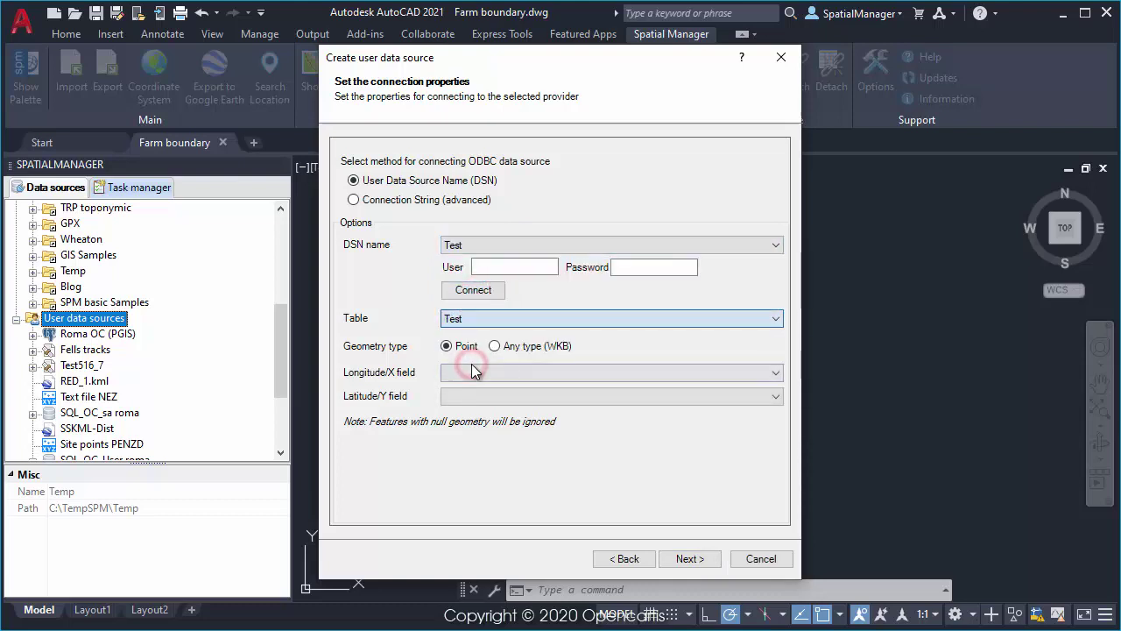
- Set Easting as the X field and Northing as the Y field, and finish creating the user data source
left_click(471, 371)
left_click(469, 388)
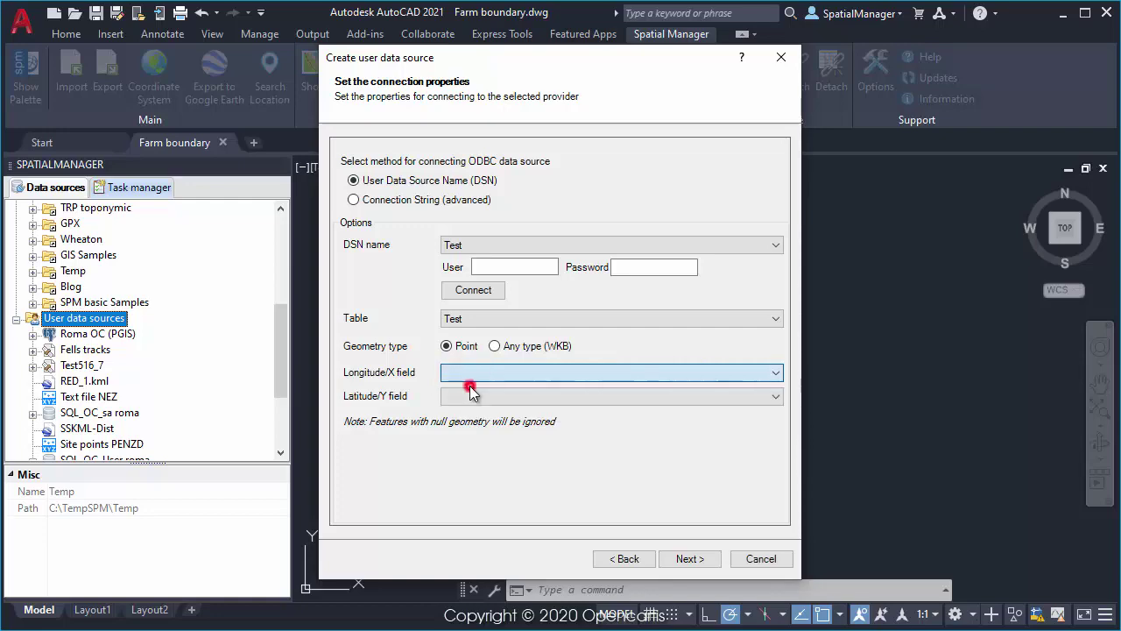
left_click(471, 397)
left_click(469, 428)
left_click(689, 558)
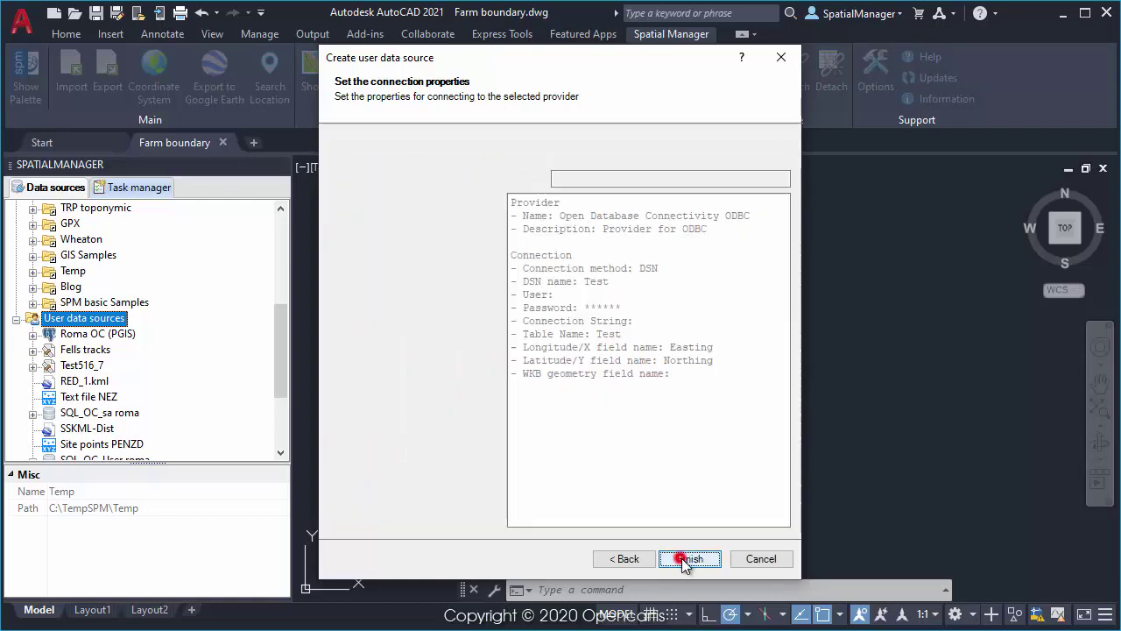
left_click(689, 558)
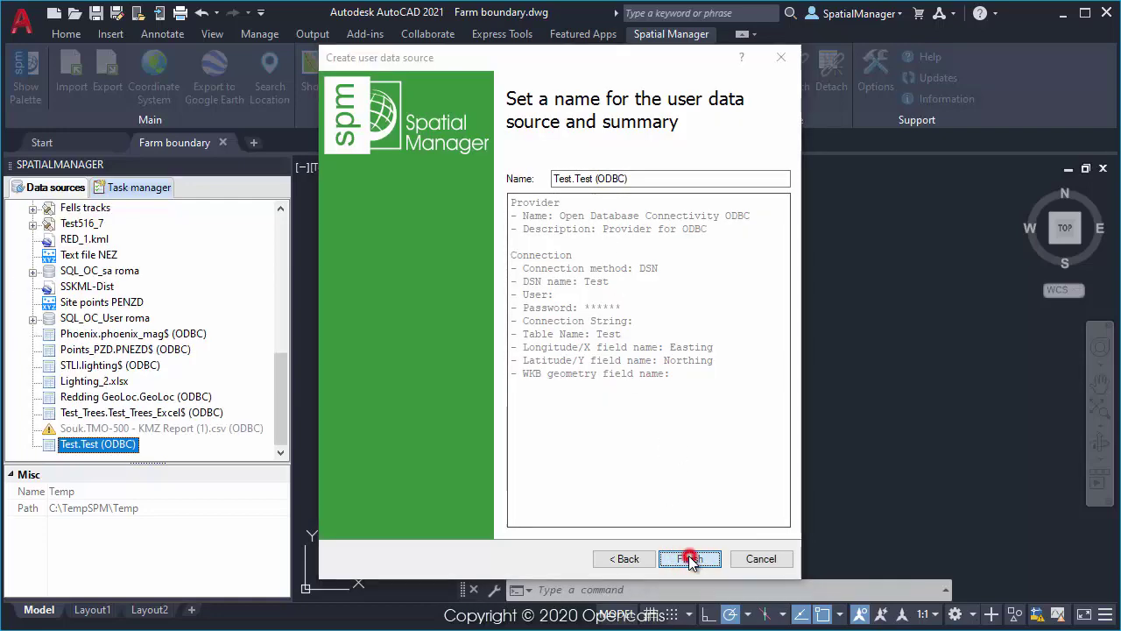
- Start importing the Test.Test (ODBC) data source into the current drawing, with Test as the layer name
right_click(130, 445)
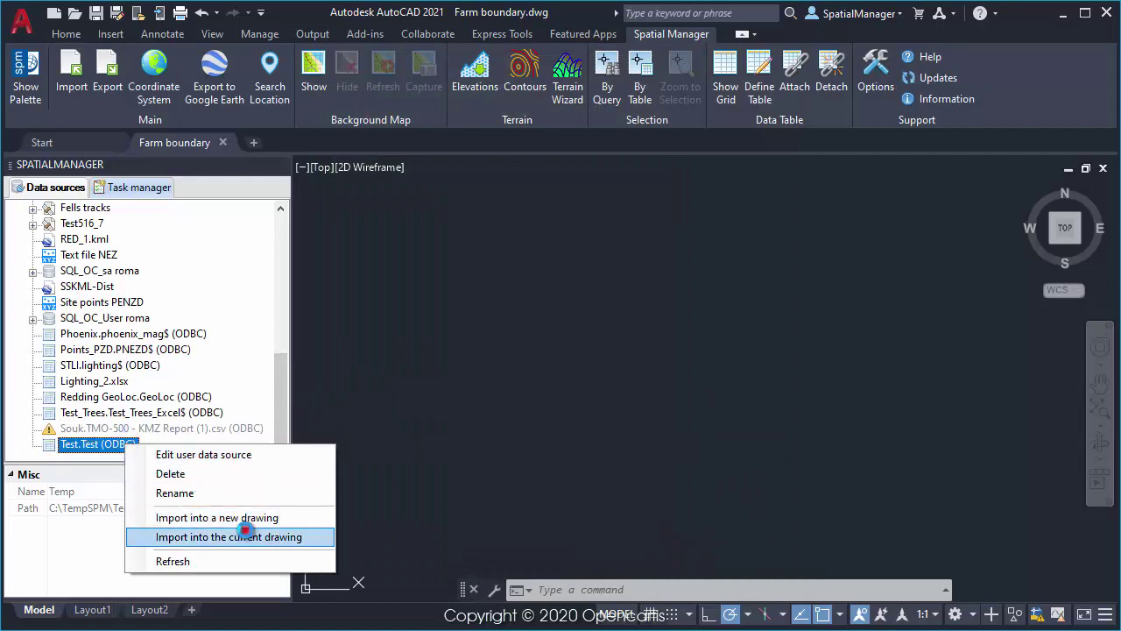
left_click(246, 535)
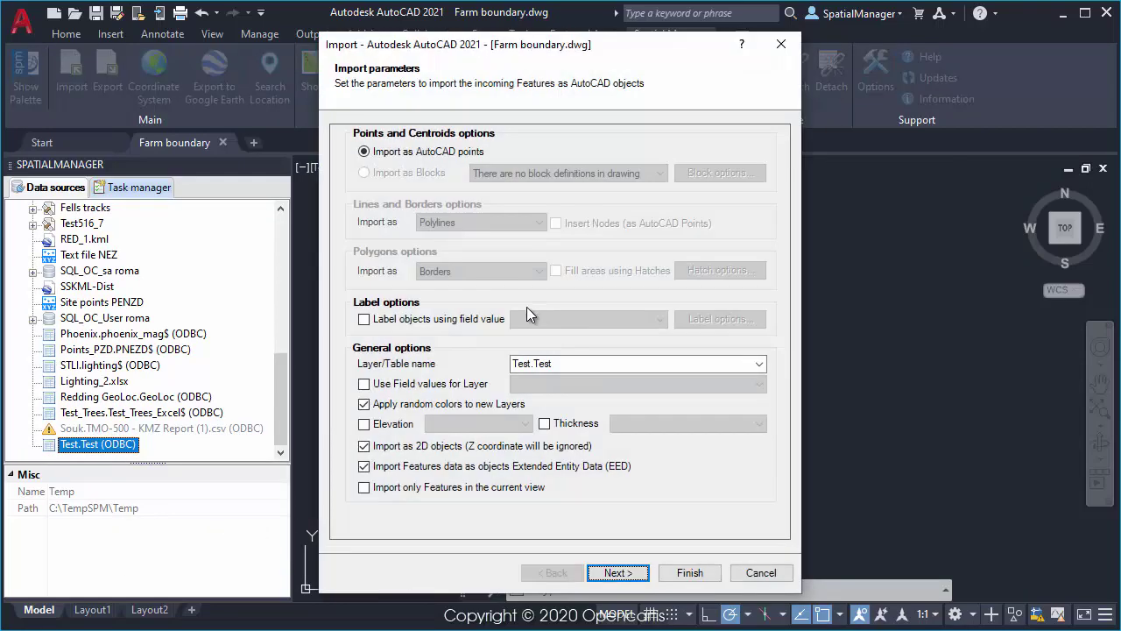
left_click(602, 364)
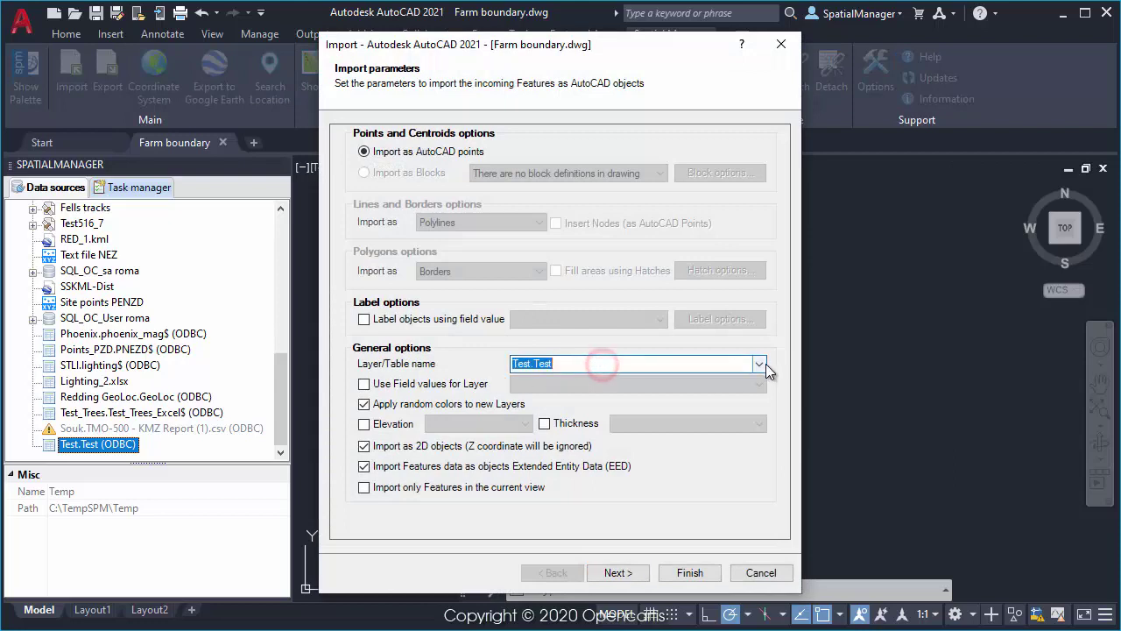
left_click(759, 364)
left_click(568, 387)
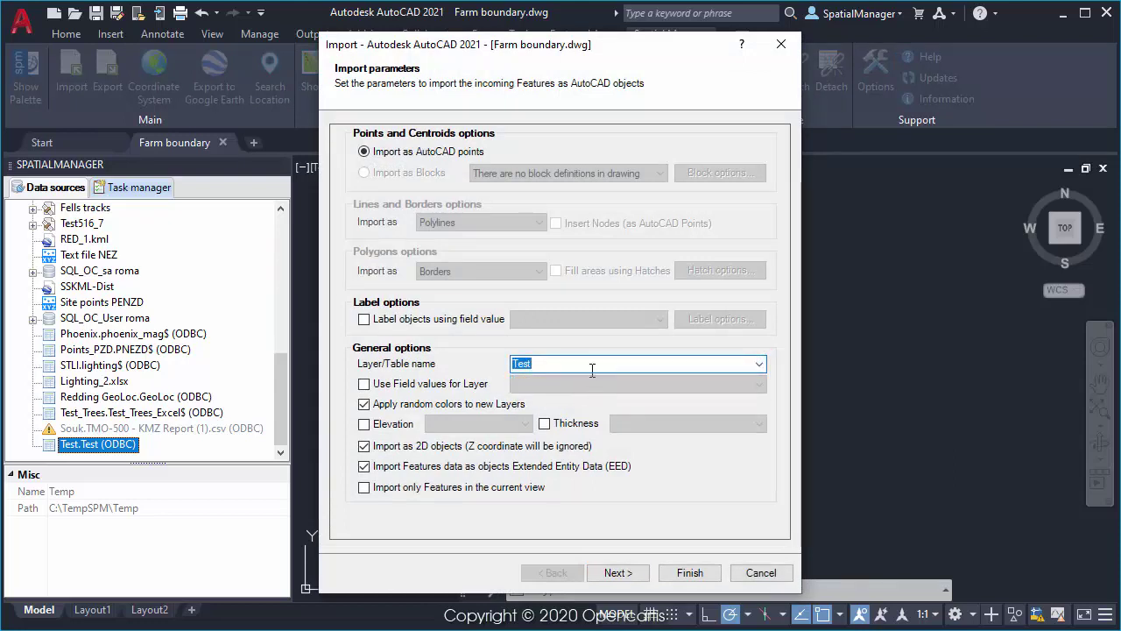
- Label the imported objects with the Elevation field, using a default label height of 2 and Left justification
left_click(468, 320)
left_click(659, 318)
left_click(528, 345)
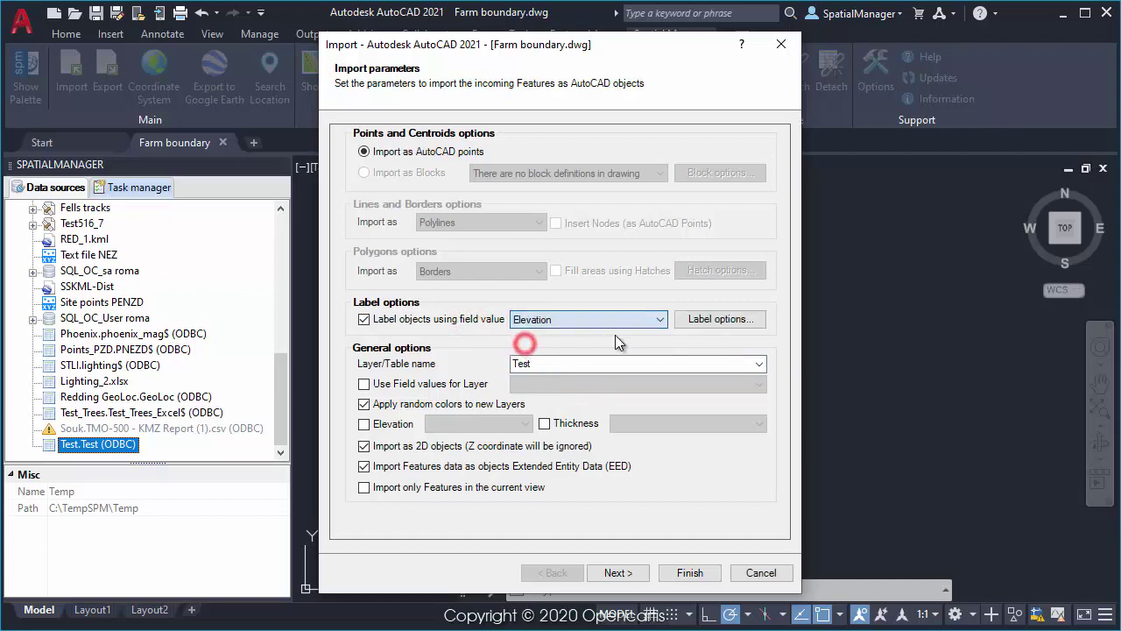
left_click(689, 322)
double_click(675, 266)
type("2")
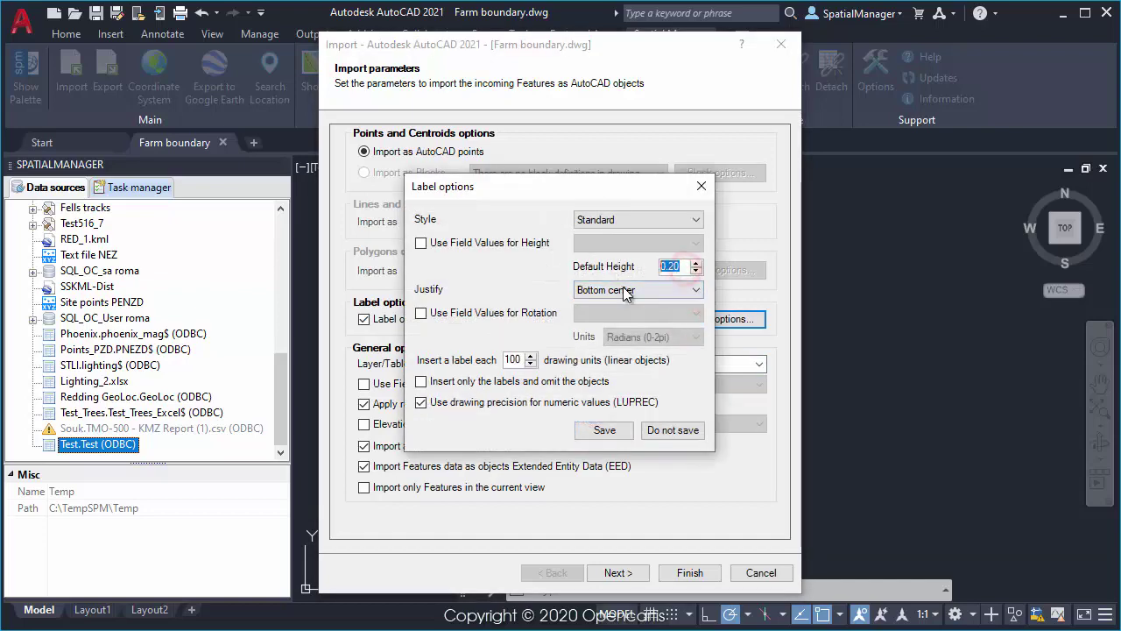
left_click(613, 289)
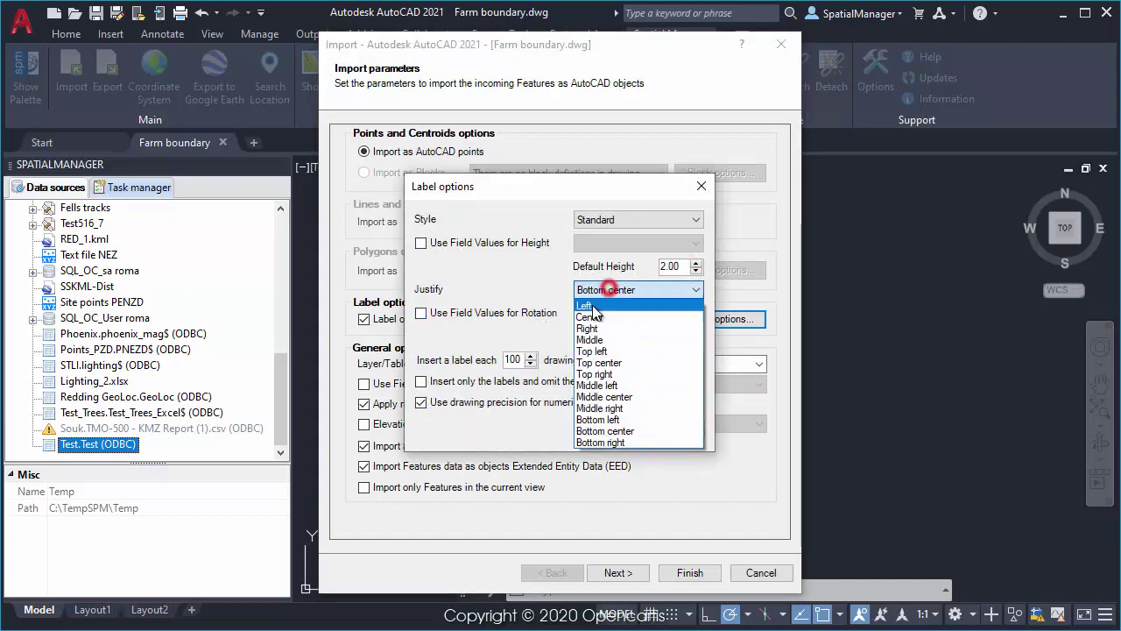
left_click(590, 303)
left_click(604, 430)
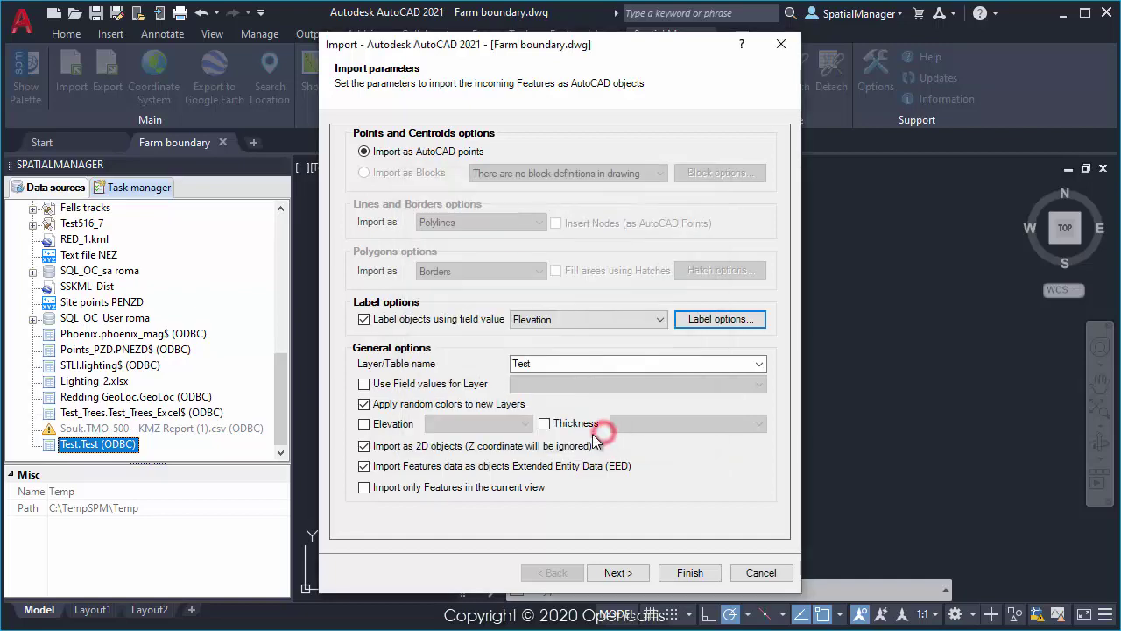
- Run the import without a defined coordinate reference system and close the task report
left_click(690, 572)
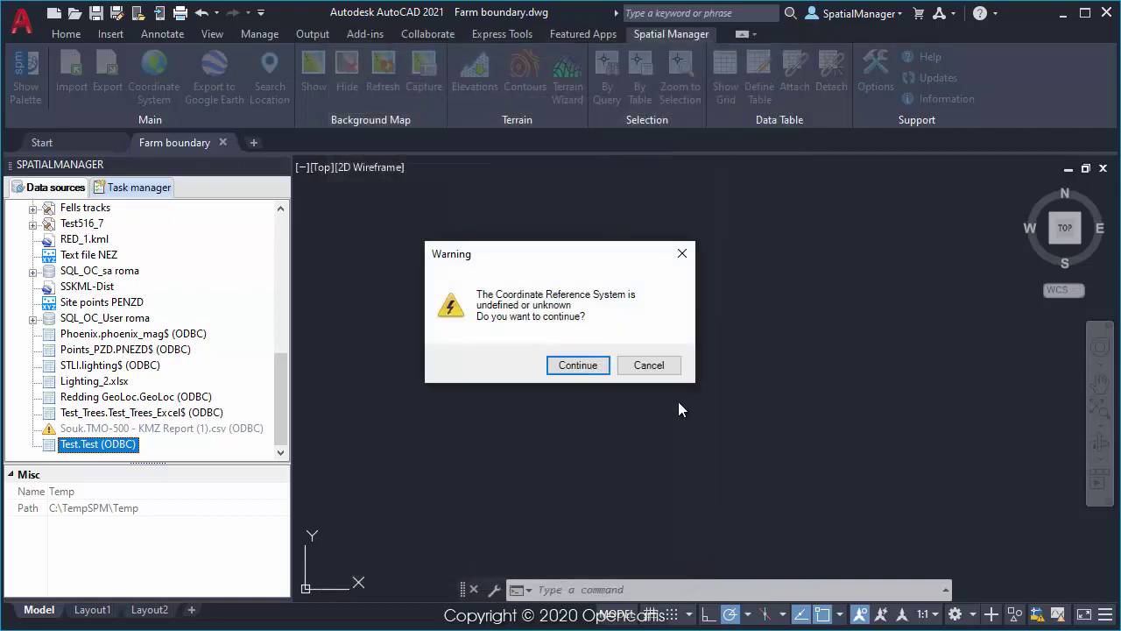
left_click(574, 364)
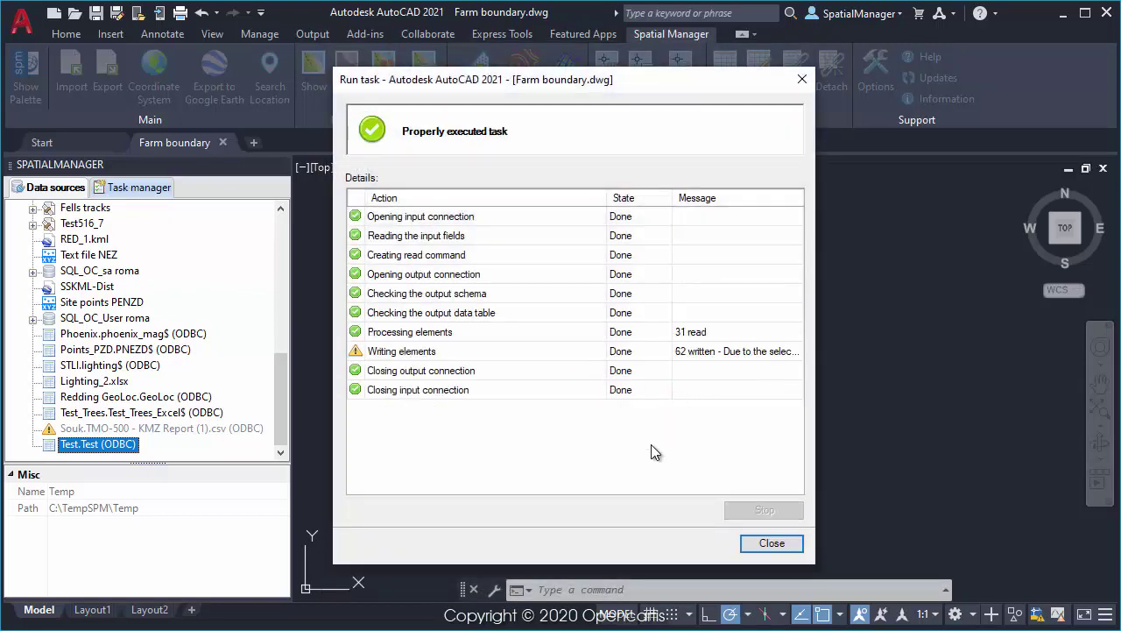
left_click(774, 543)
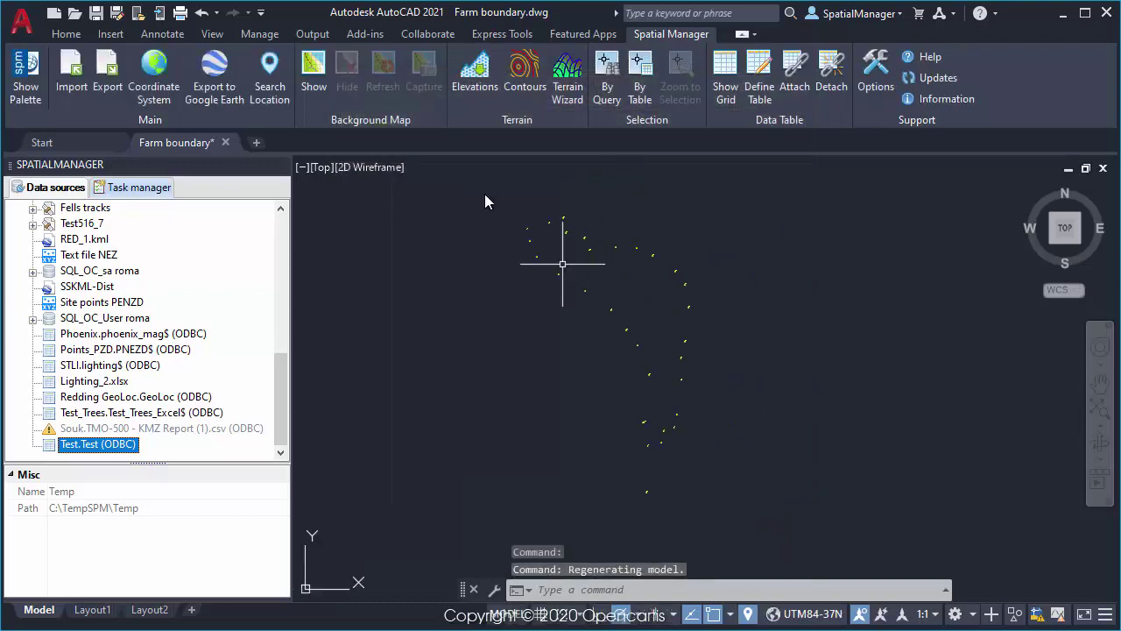
- Show the Bing Maps Map aerial background beneath the imported points and examine an elevation label up close
left_click(314, 59)
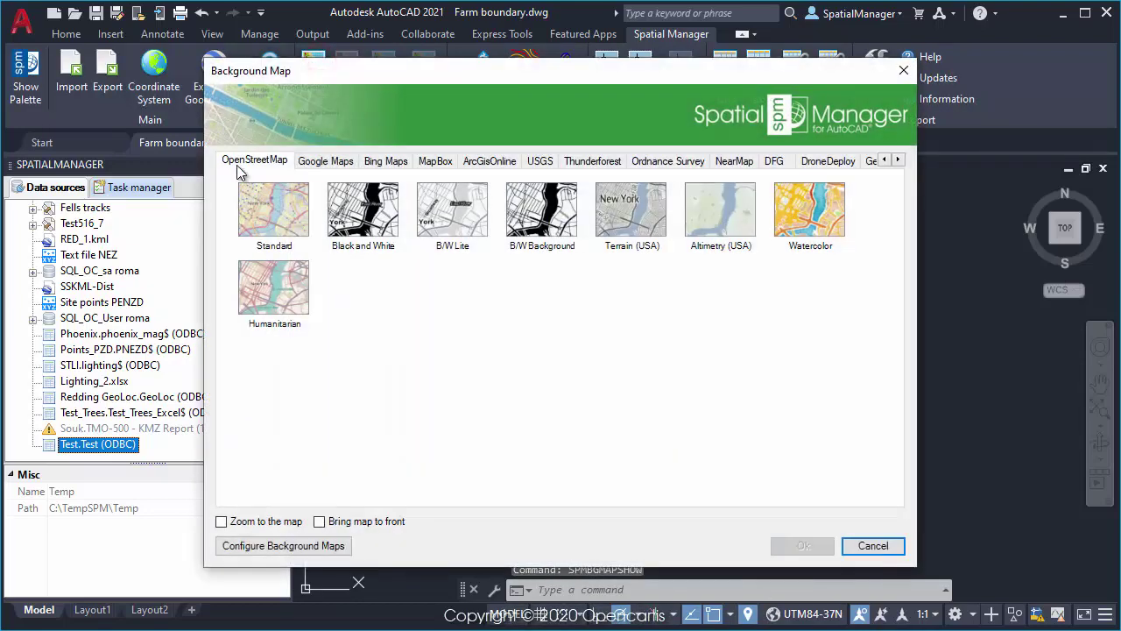
left_click(378, 161)
left_click(439, 210)
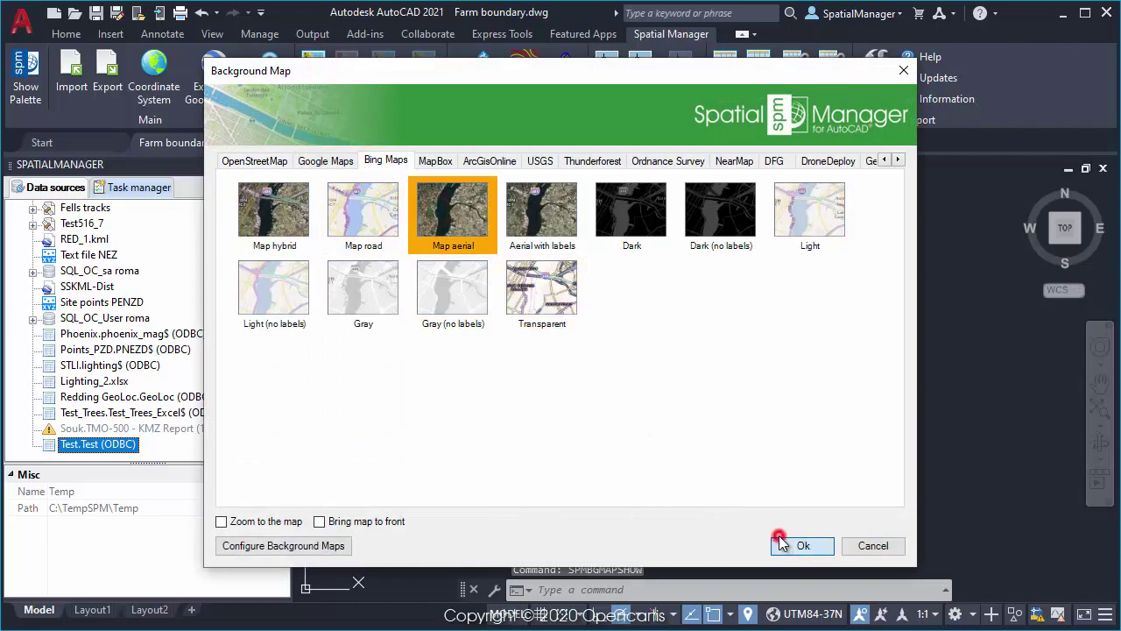
left_click(779, 542)
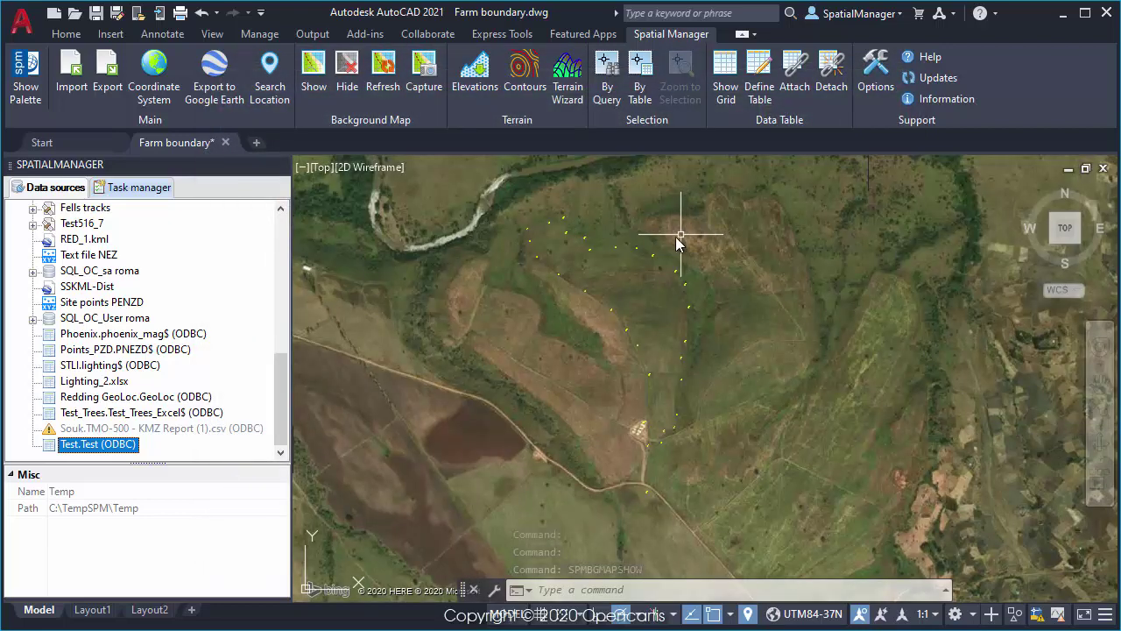
scroll(673, 237, "up", 3)
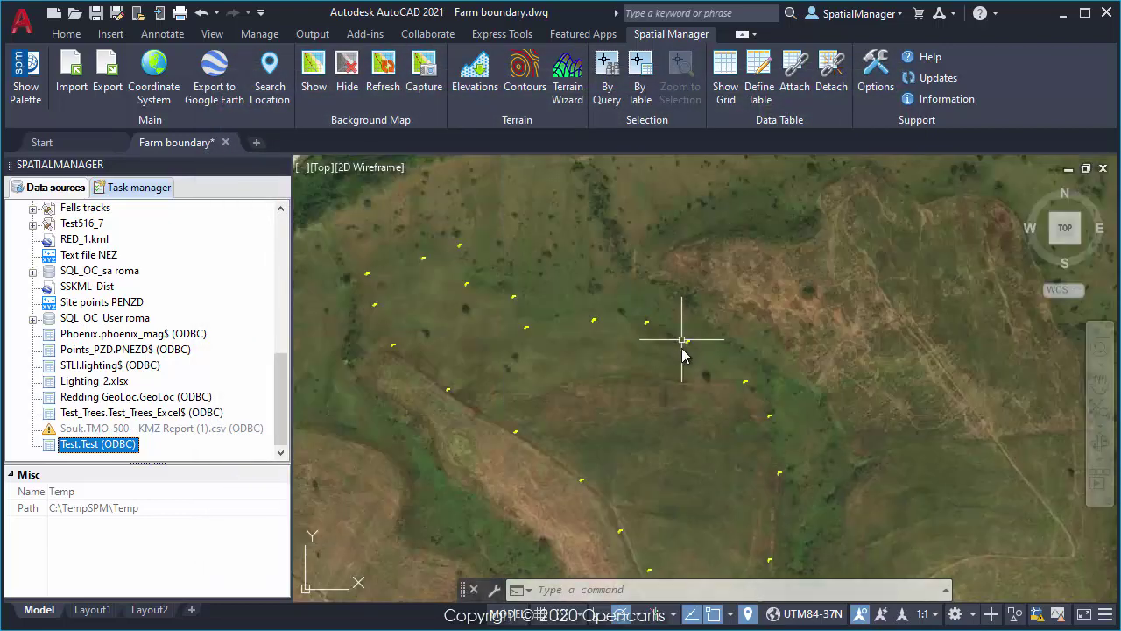
scroll(684, 354, "up", 6)
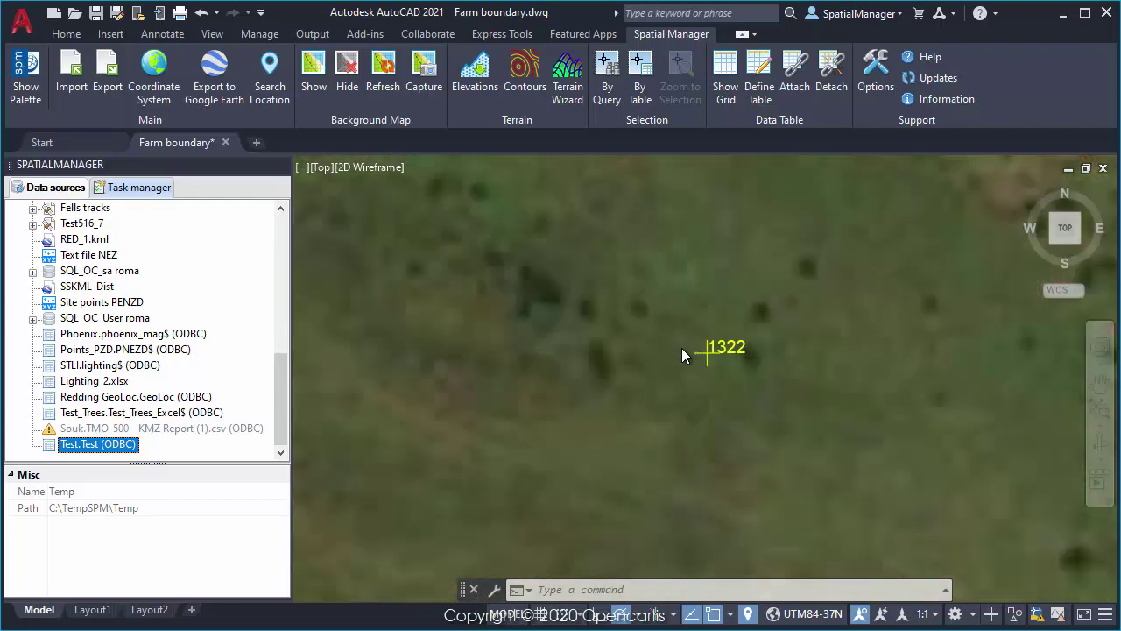
scroll(682, 349, "up", 2)
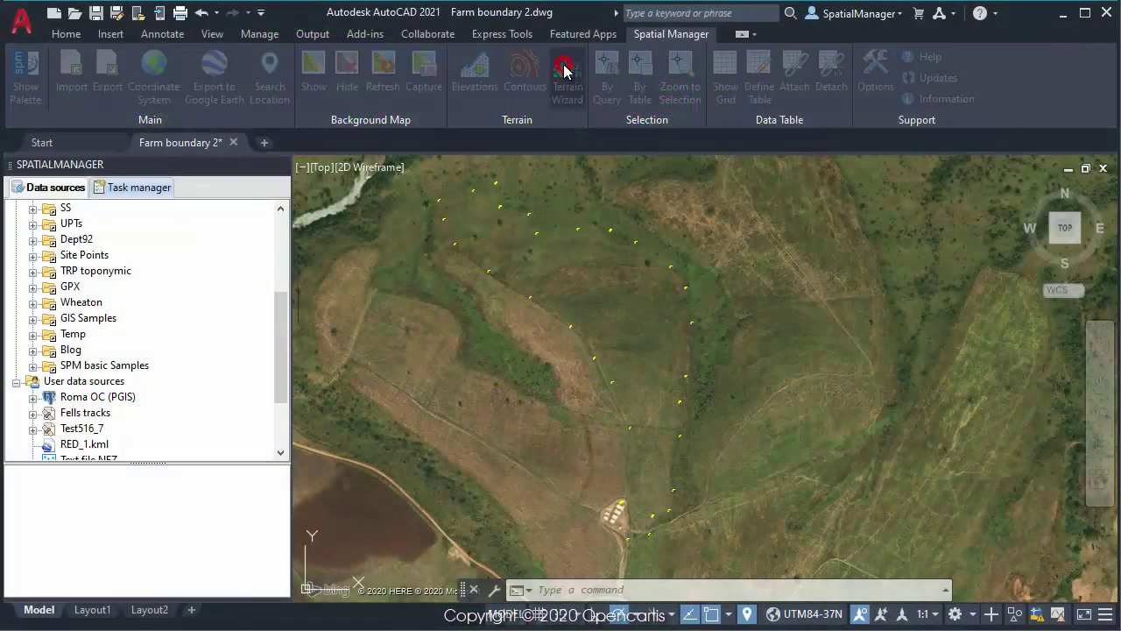
- Start the Terrain Wizard with elevations from online services for a rectangle enclosing the farm points, at an XY resolution of 5 m
left_click(565, 68)
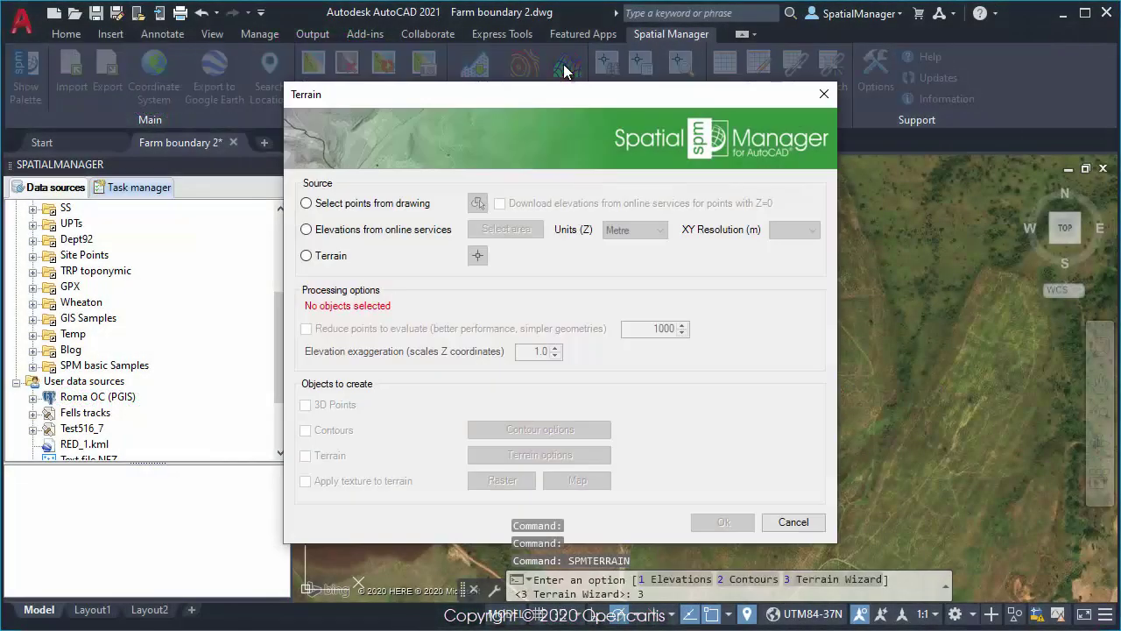
left_click(438, 230)
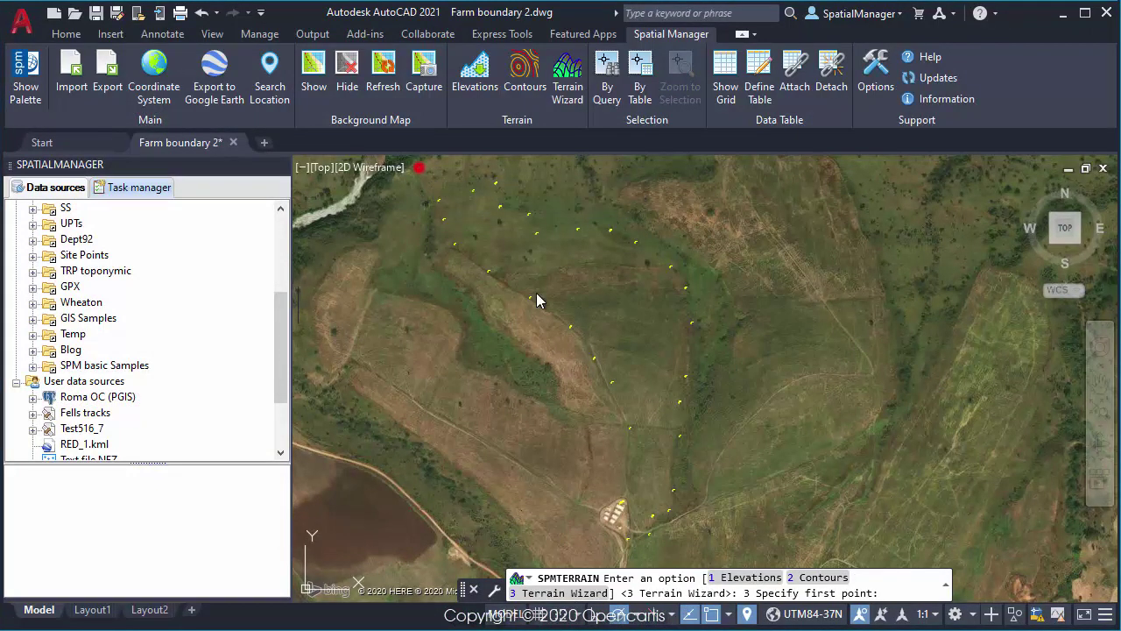
left_click(418, 166)
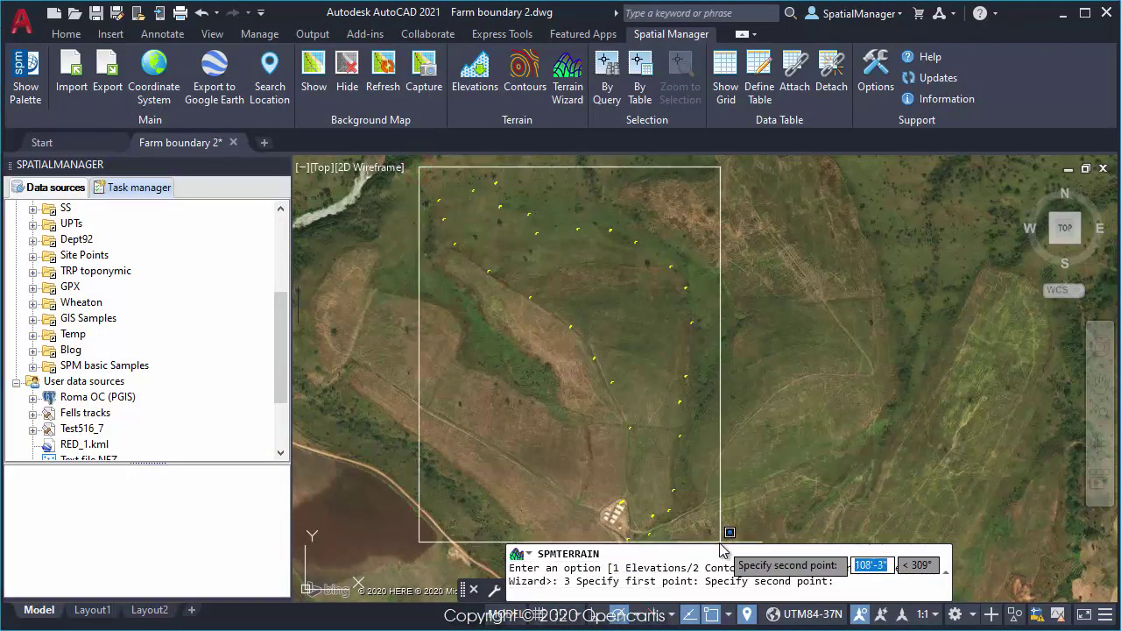
left_click(720, 545)
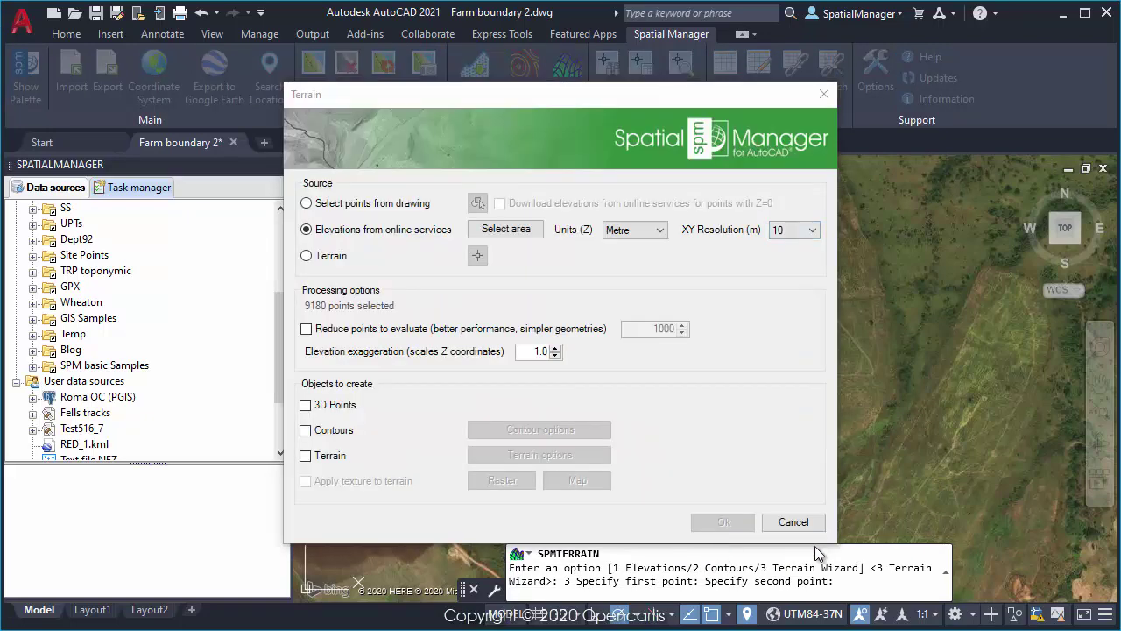
left_click(799, 228)
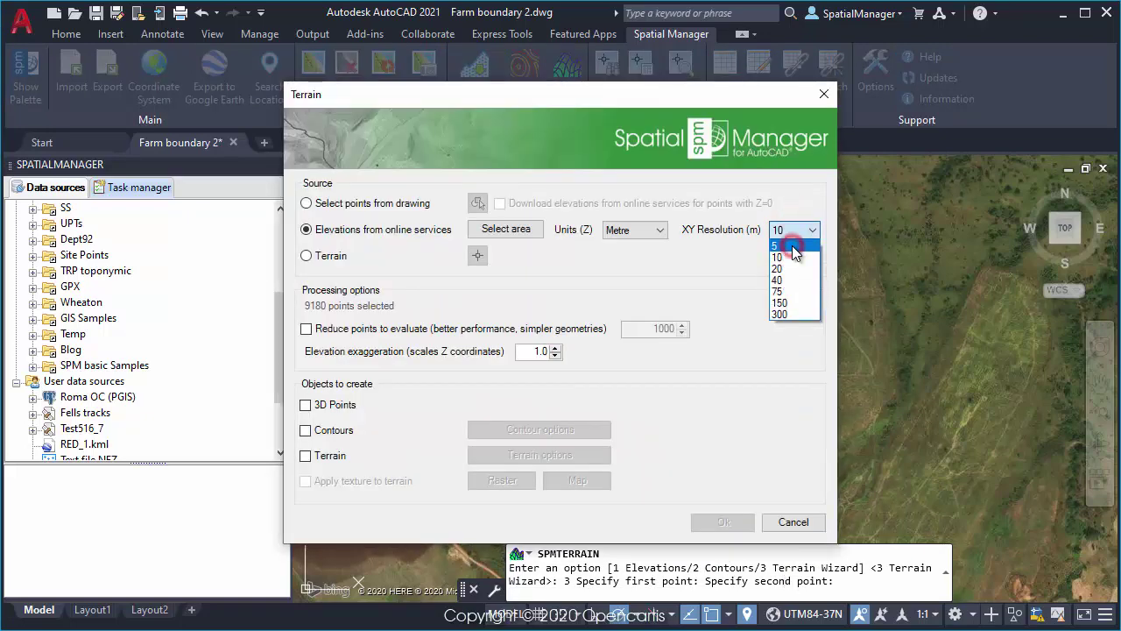
left_click(792, 246)
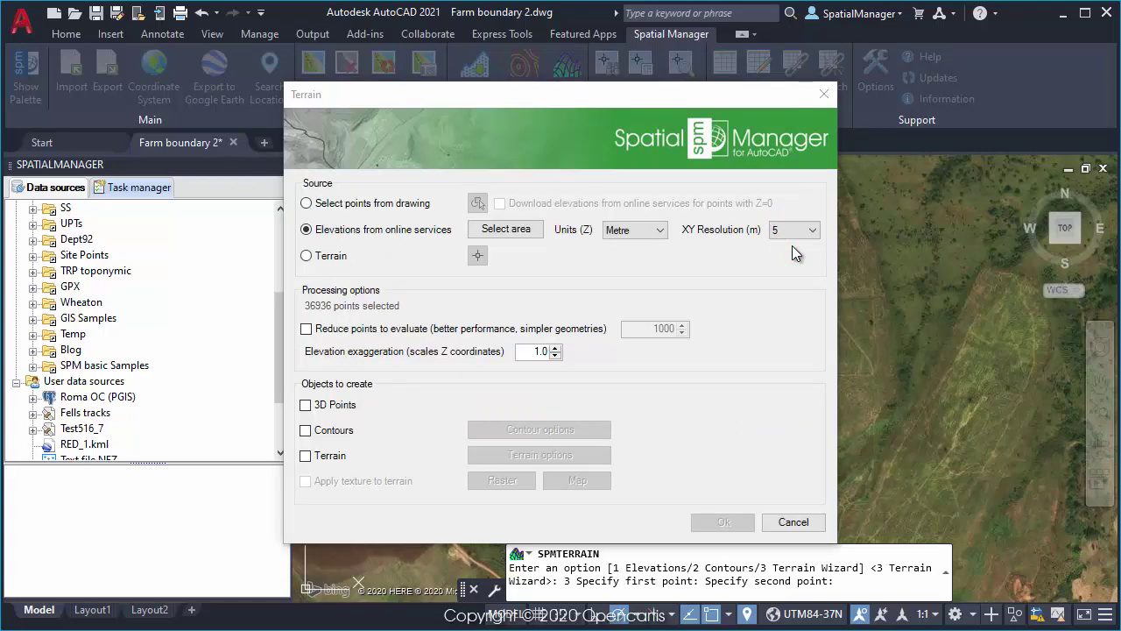
- Choose contours as the objects to create, with a minor interval of 1 and elevation labels enabled
left_click(305, 430)
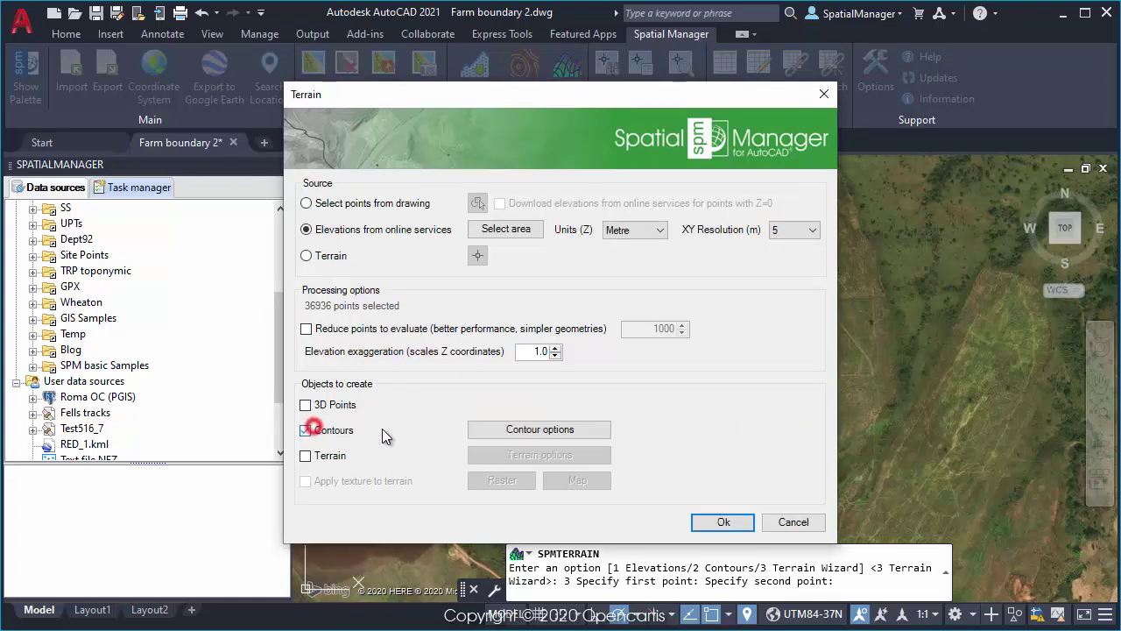
left_click(540, 433)
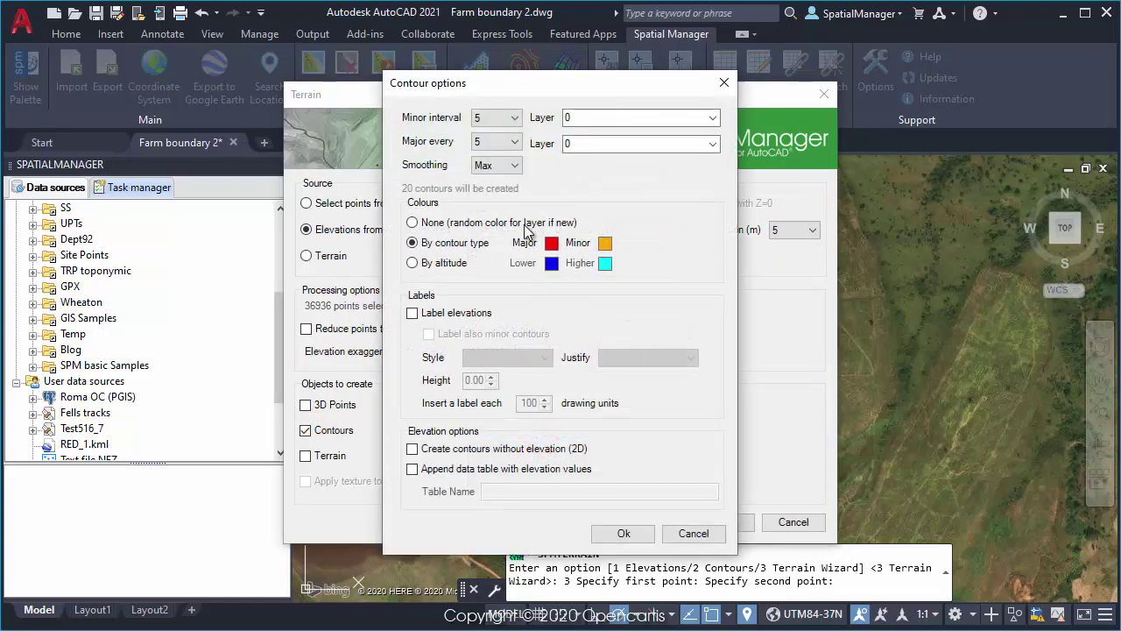
left_click(508, 116)
left_click(491, 181)
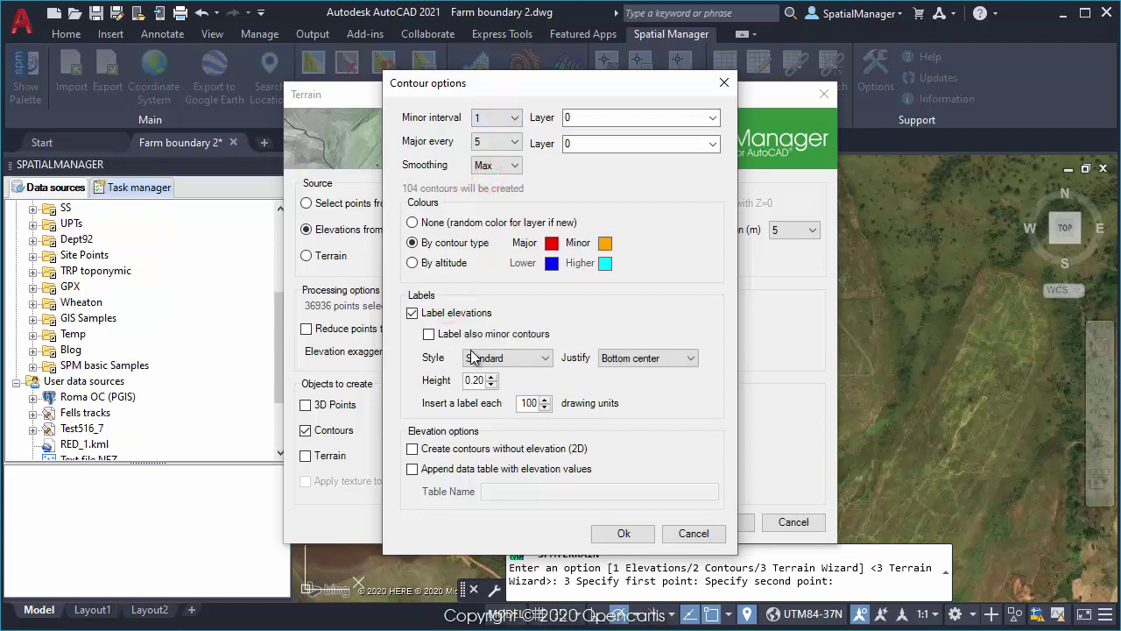
- Adjust the contour label height and spacing, set contours to be created without elevation (2D), and generate them
double_click(474, 380)
double_click(530, 403)
left_click(505, 448)
left_click(622, 534)
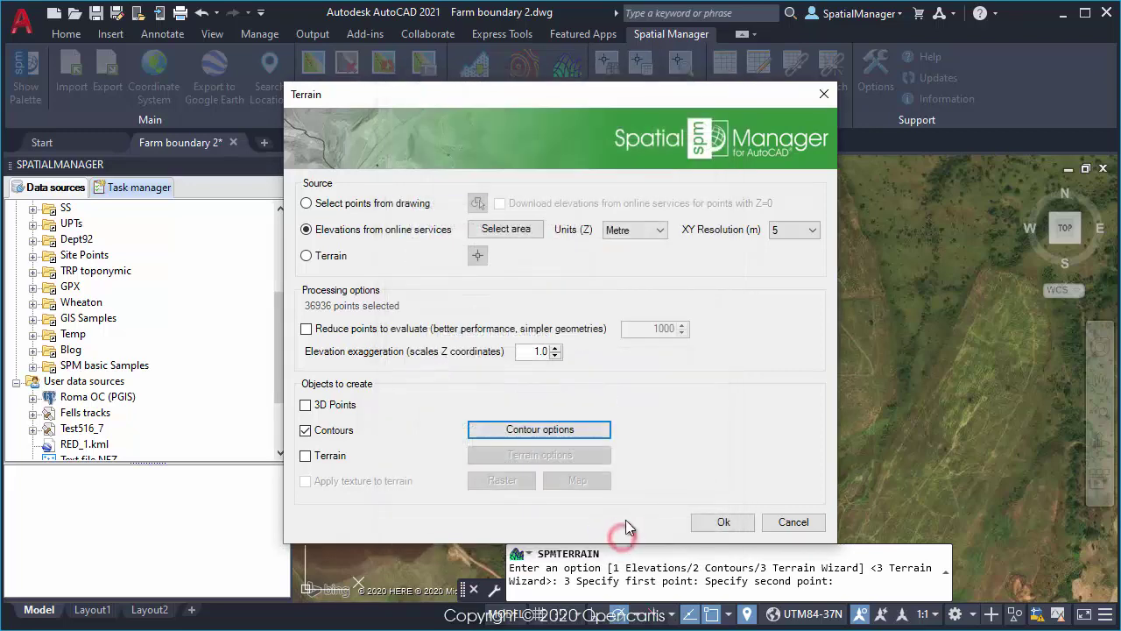
left_click(701, 523)
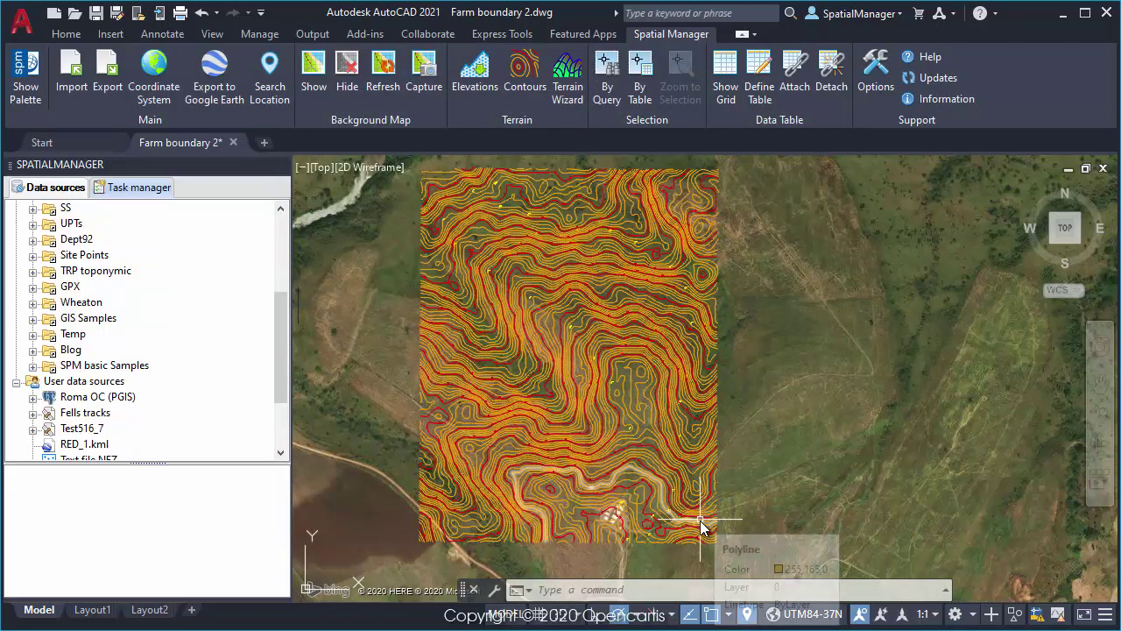
- Hide the aerial background map and examine the generated contours and their elevation labels, up close and as a whole
scroll(551, 451, "up", 5)
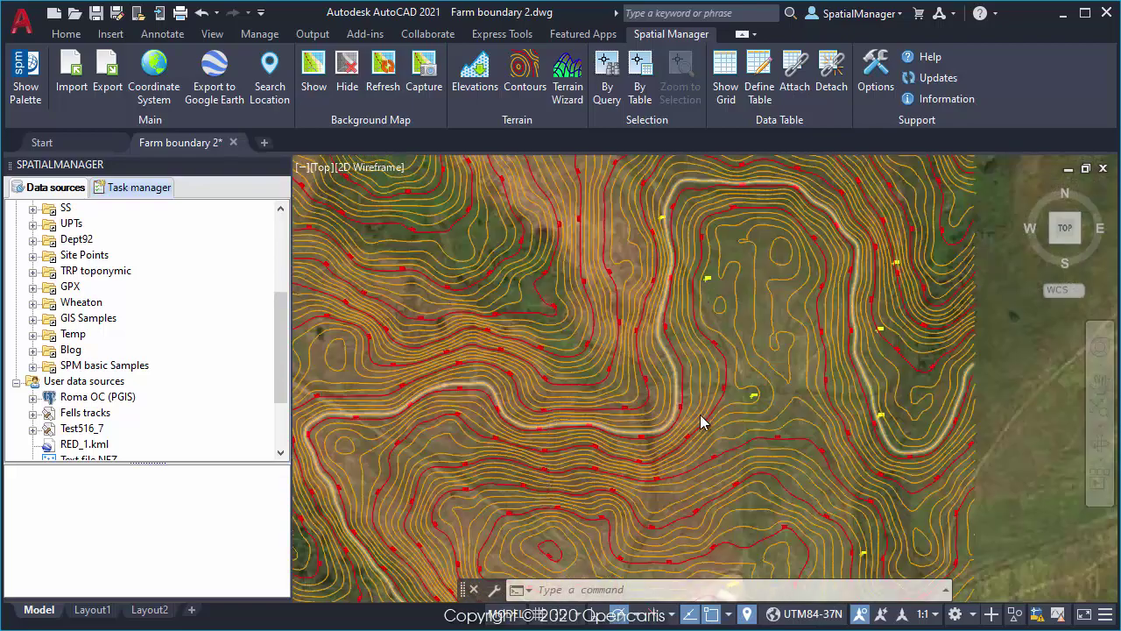
scroll(682, 413, "up", 5)
scroll(682, 412, "down", 3)
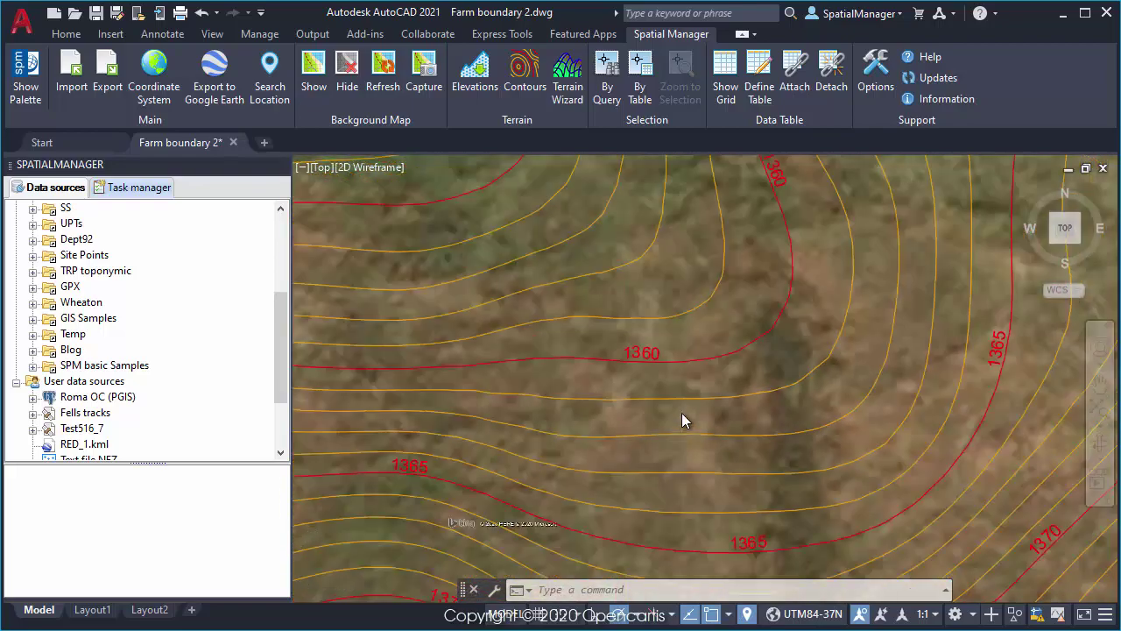
middle_click_drag(682, 412, 650, 355)
scroll(688, 440, "up", 4)
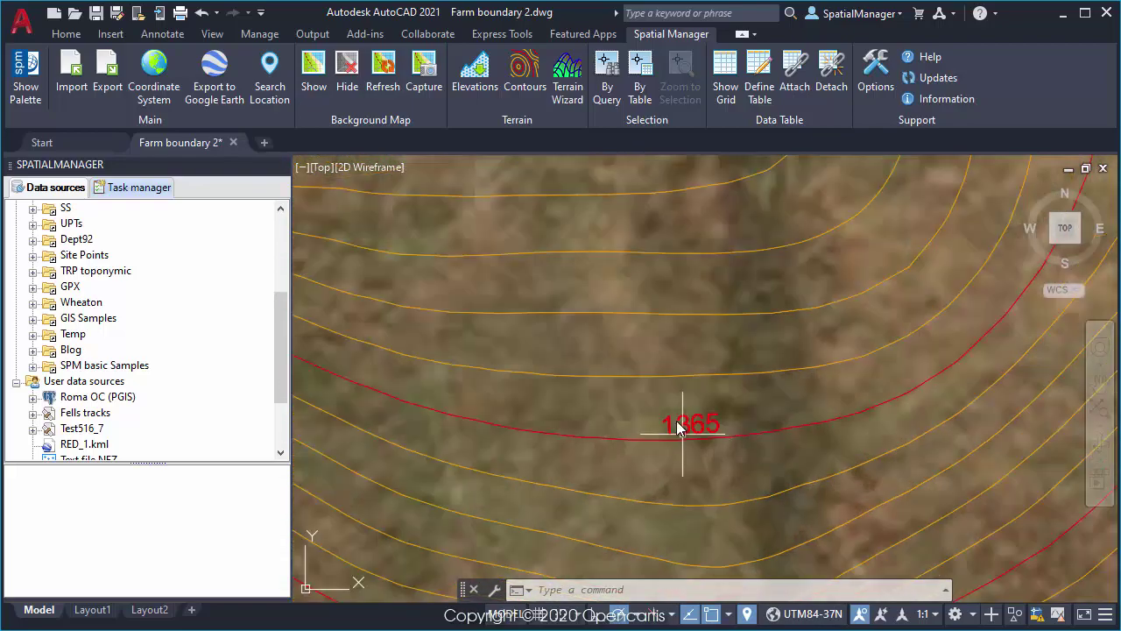
scroll(672, 417, "down", 2)
left_click(347, 74)
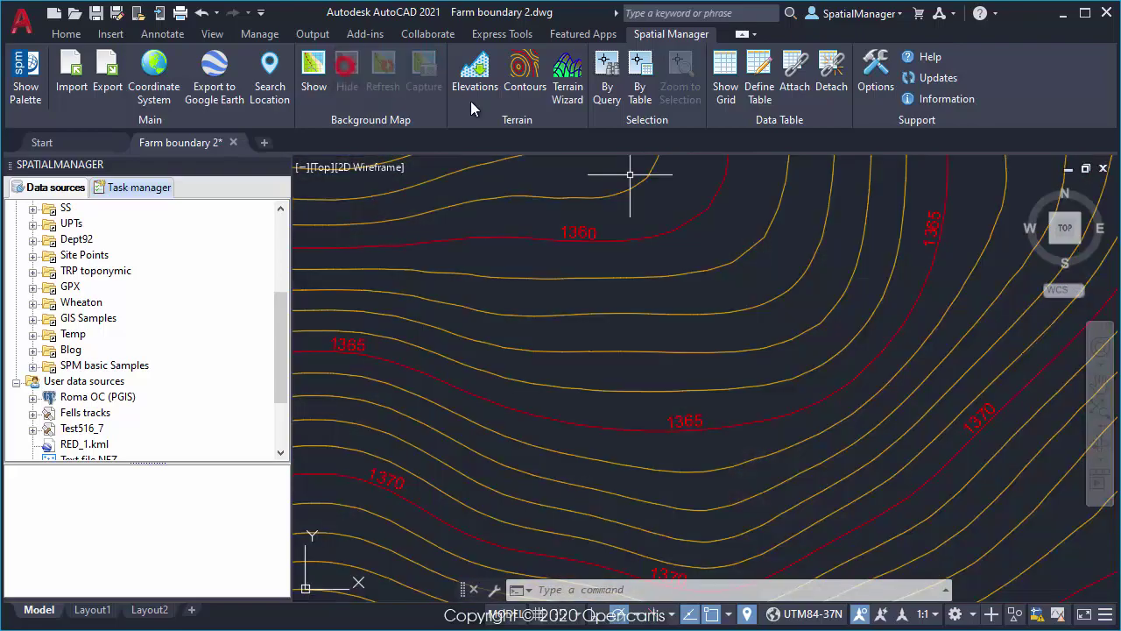
scroll(621, 423, "down", 8)
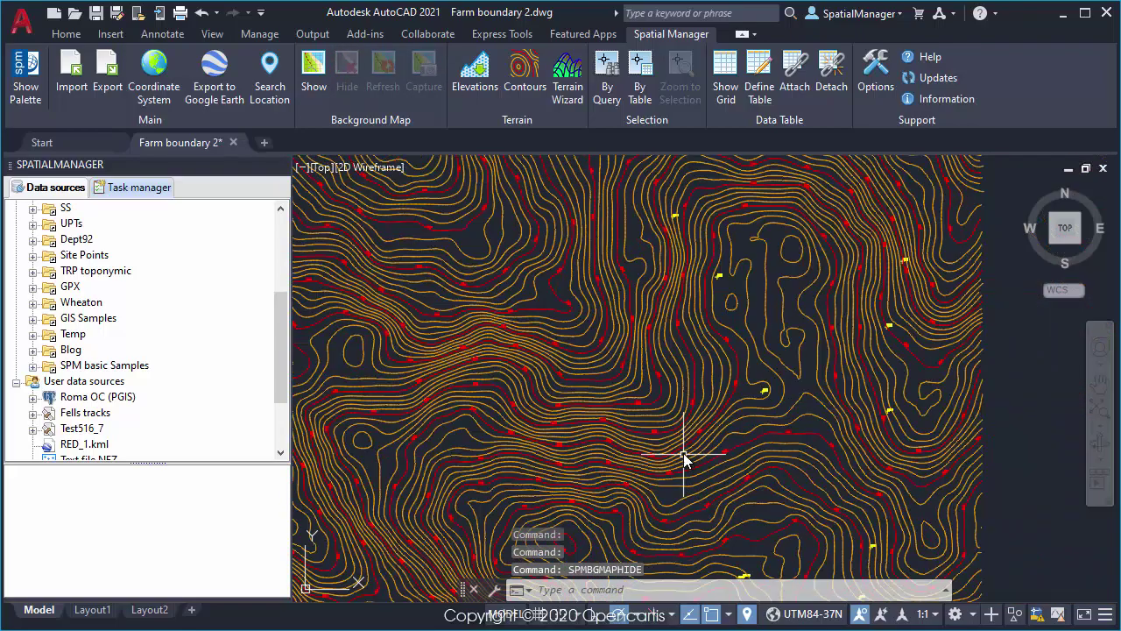
middle_click_drag(684, 453, 600, 445)
scroll(723, 293, "up", 6)
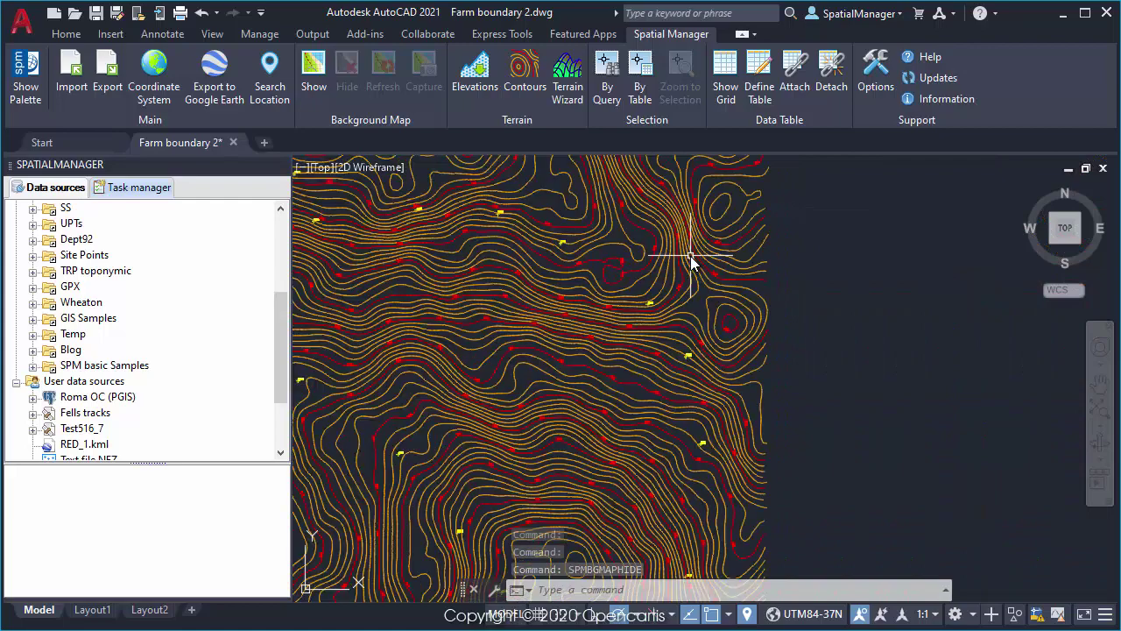
scroll(690, 257, "down", 7)
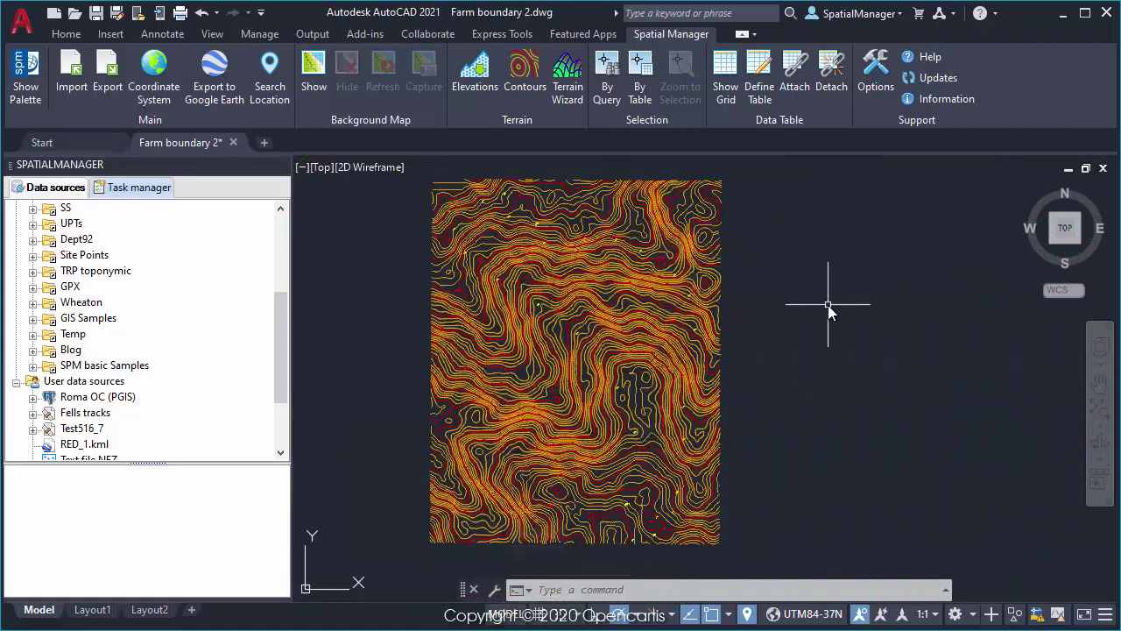